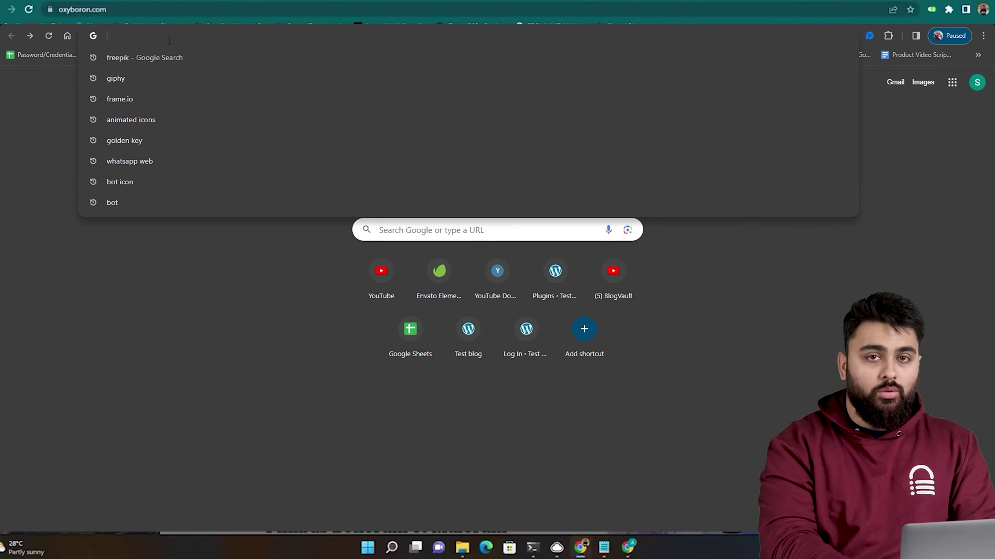
# Sign up for an Airlift account at airlift.net and submit the oxyboron.com site address
pyautogui.write('a')
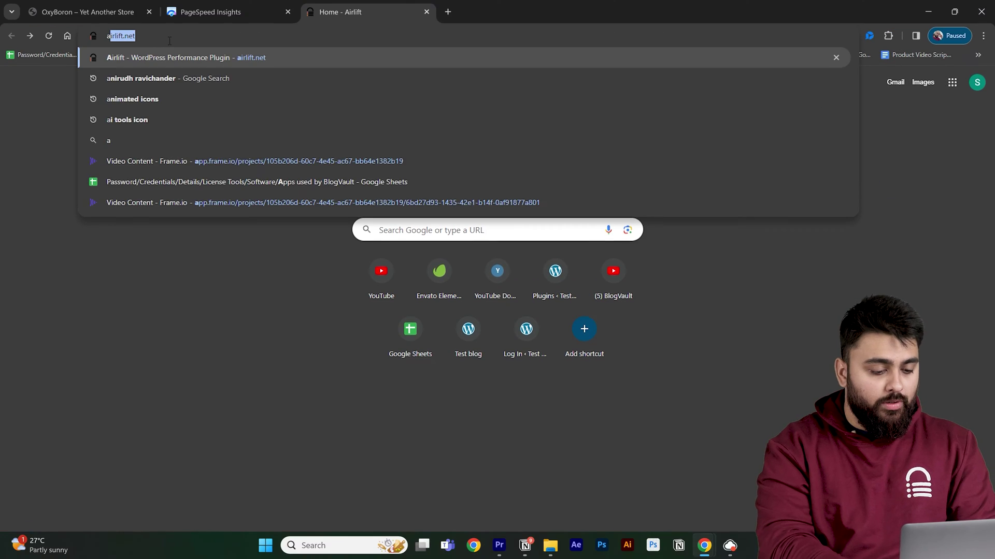
pyautogui.write('ir')
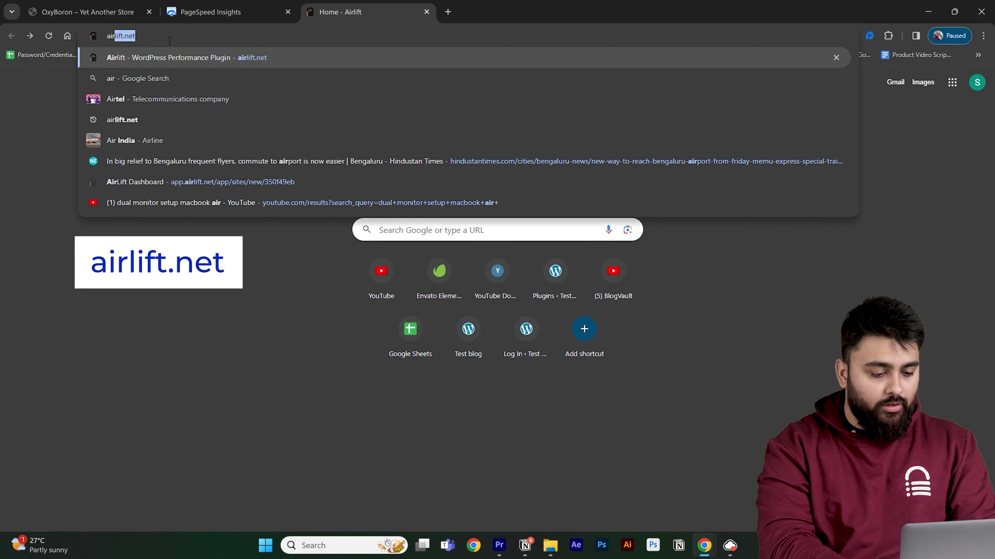
pyautogui.press('Return')
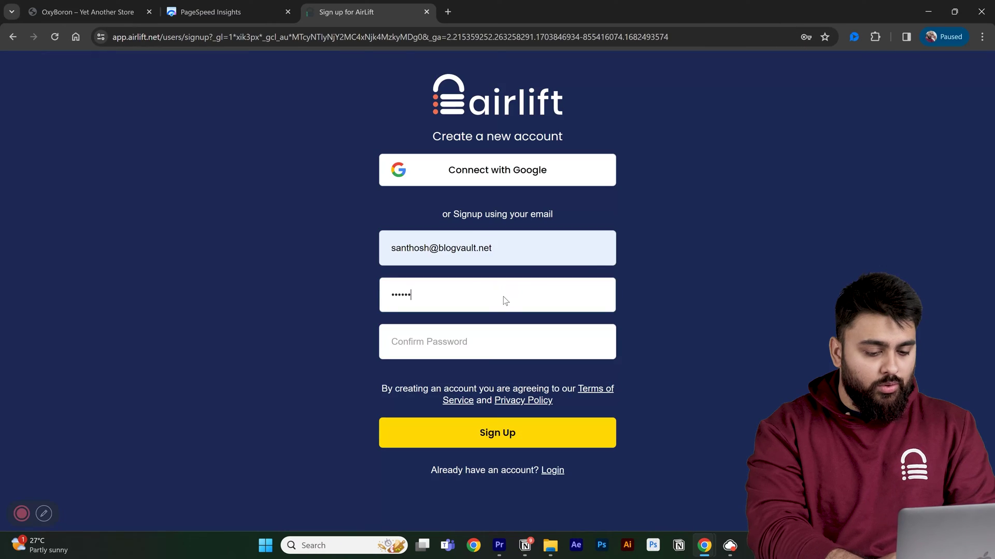
pyautogui.click(517, 345)
pyautogui.write('1')
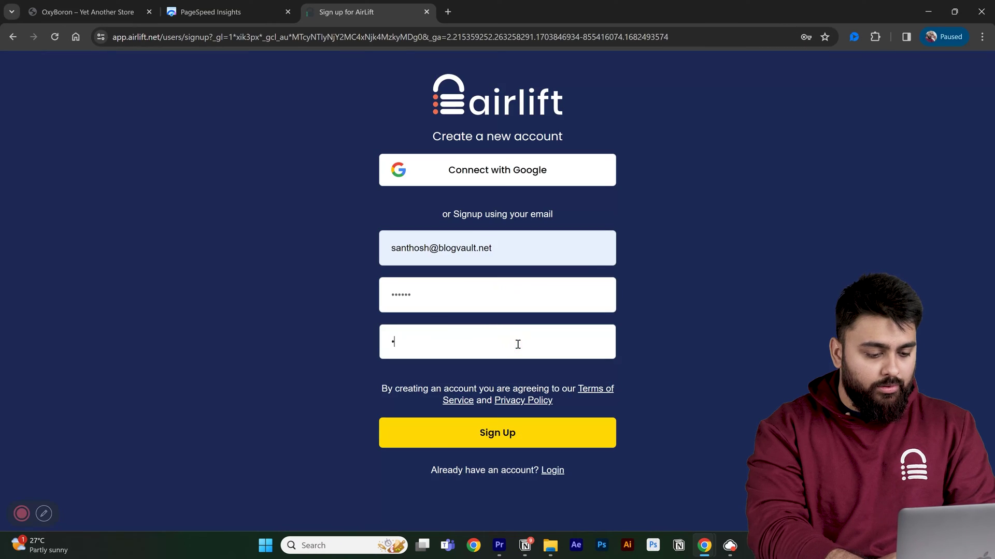
pyautogui.click(500, 439)
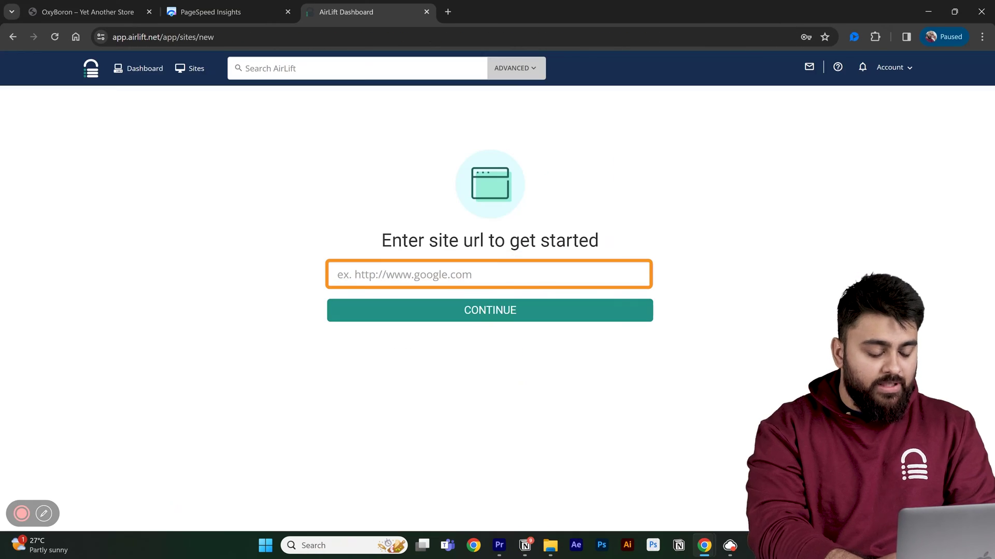
pyautogui.write('https://oxyboron.com/')
pyautogui.click(515, 313)
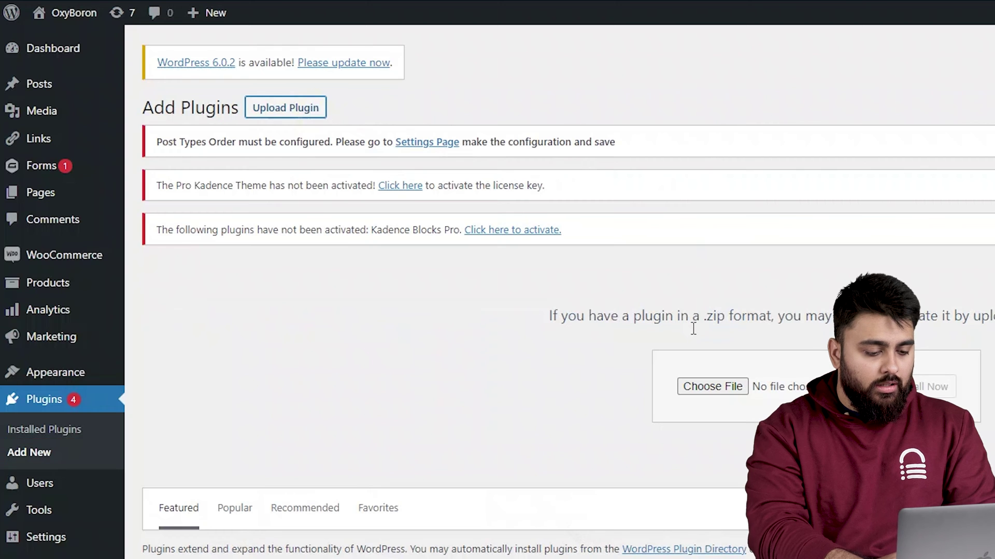
# Upload the airlift plugin zip, install it and activate it in WordPress
pyautogui.press('super+e')
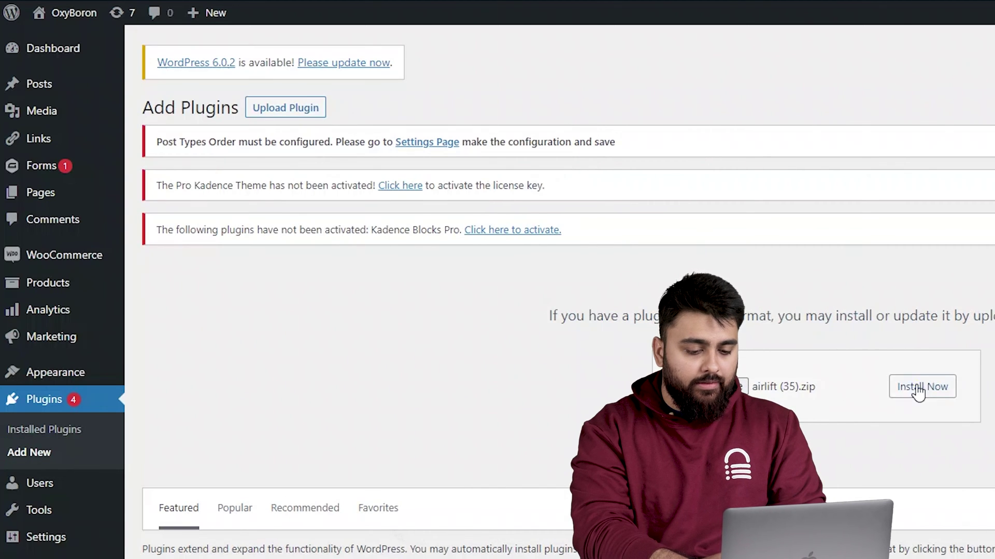
pyautogui.click(916, 390)
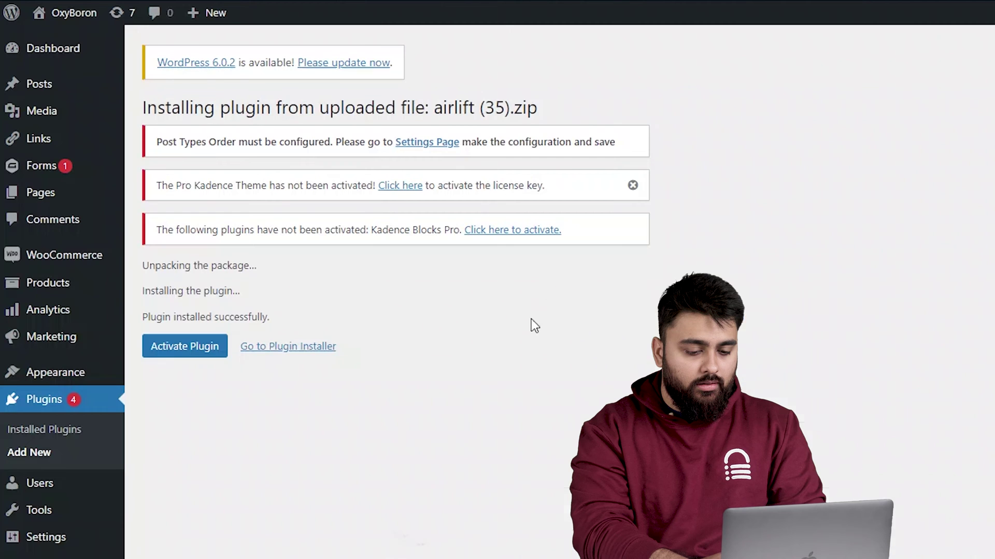
pyautogui.click(189, 351)
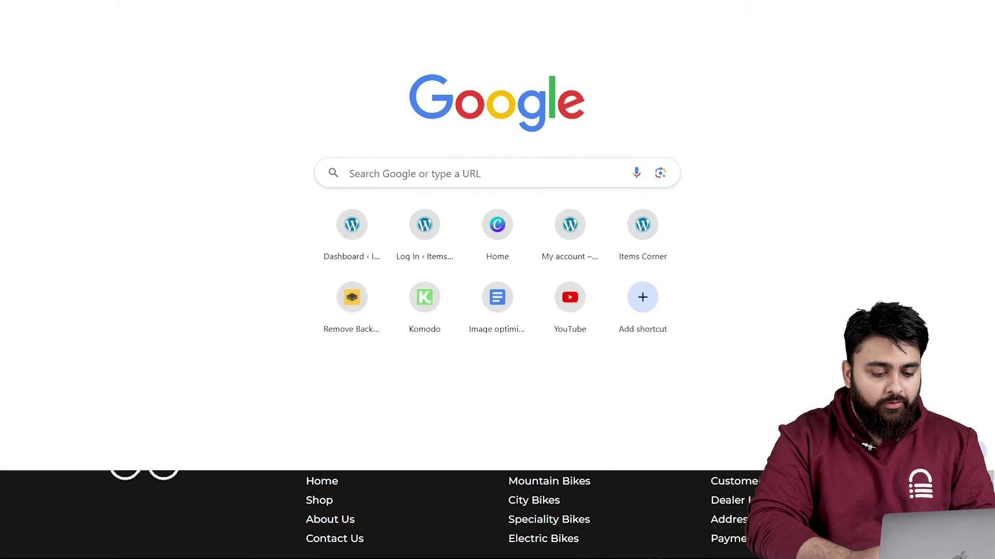
# On canva.com, search 'logo', create a blank 500 × 500 px Logo design, and browse Elements and Text
pyautogui.click(676, 49)
pyautogui.write('canva.com')
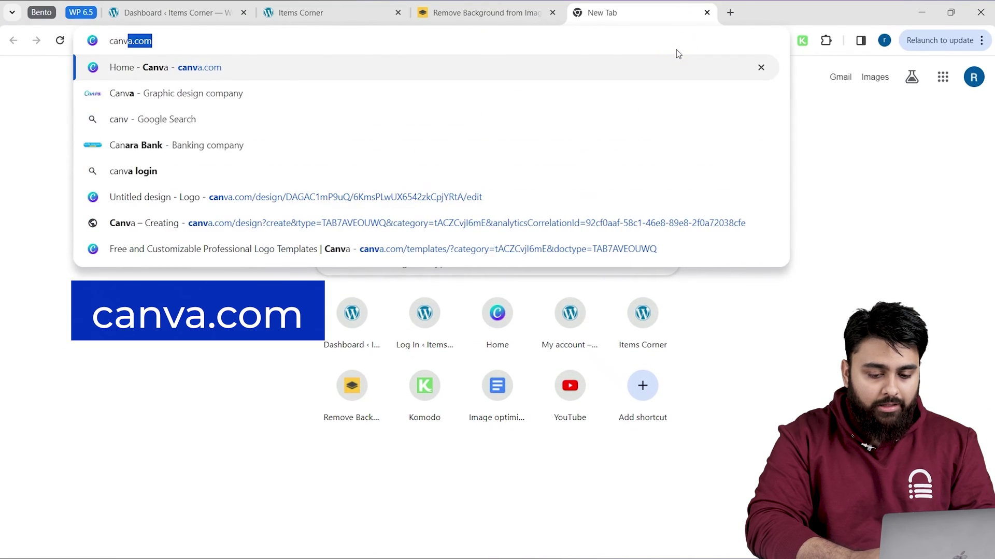
pyautogui.press('Return')
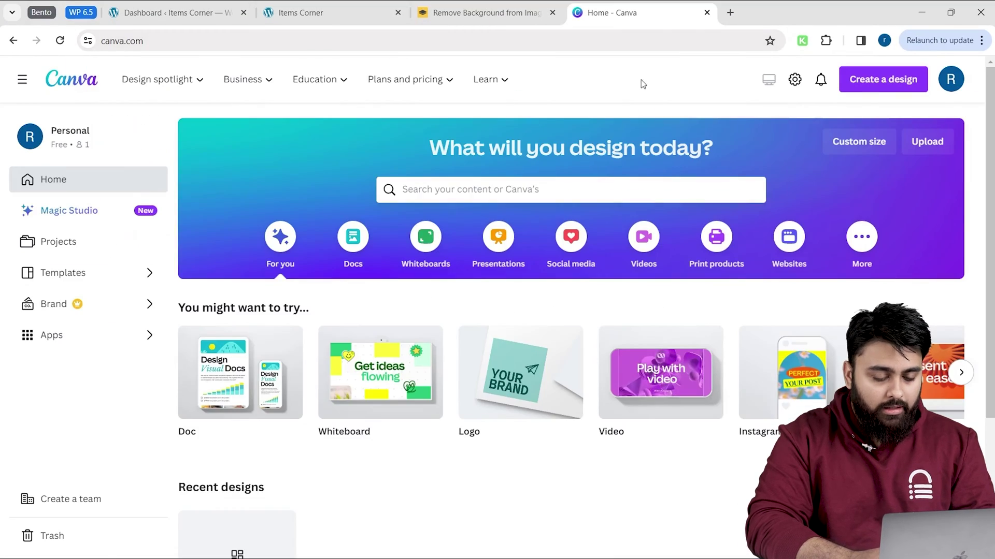
pyautogui.click(558, 184)
pyautogui.write('logo')
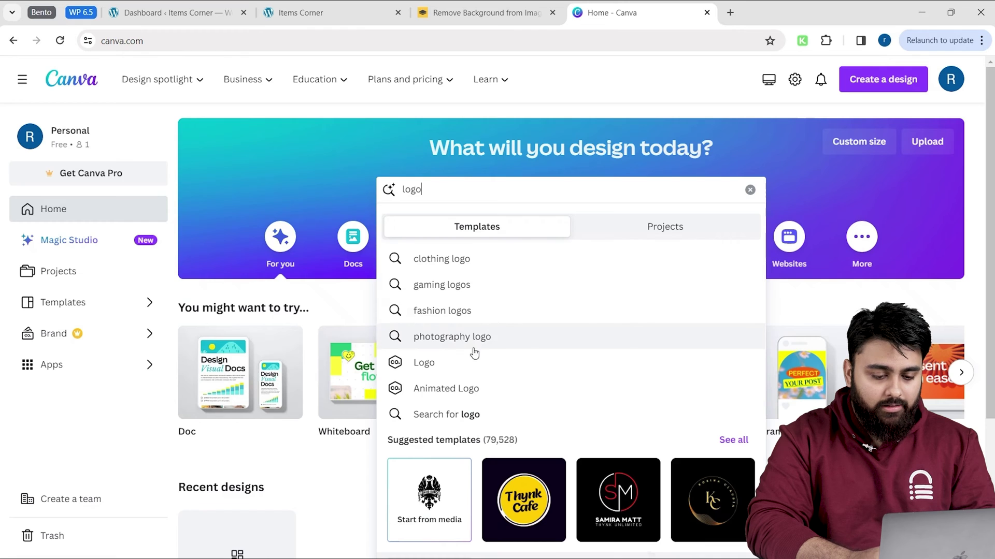
pyautogui.click(443, 365)
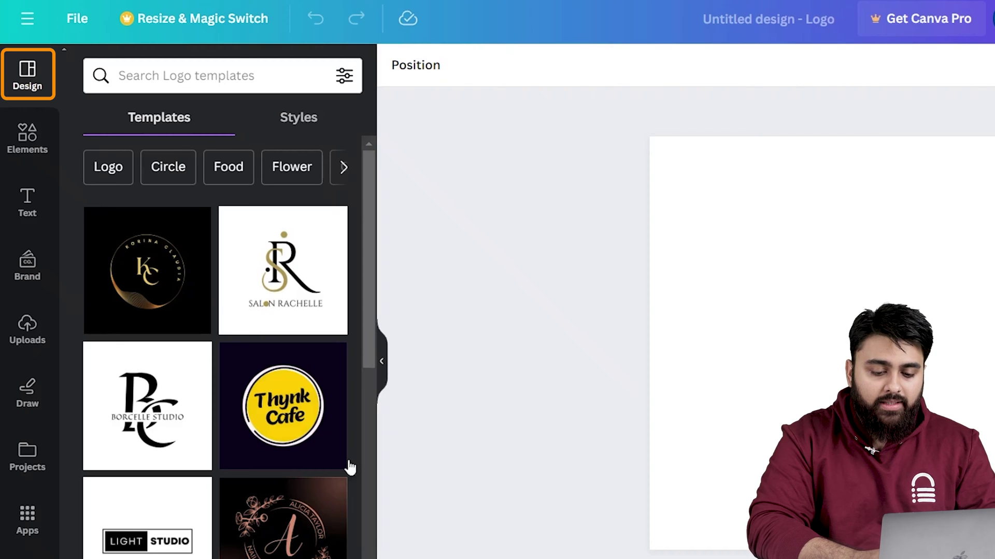
pyautogui.click(27, 137)
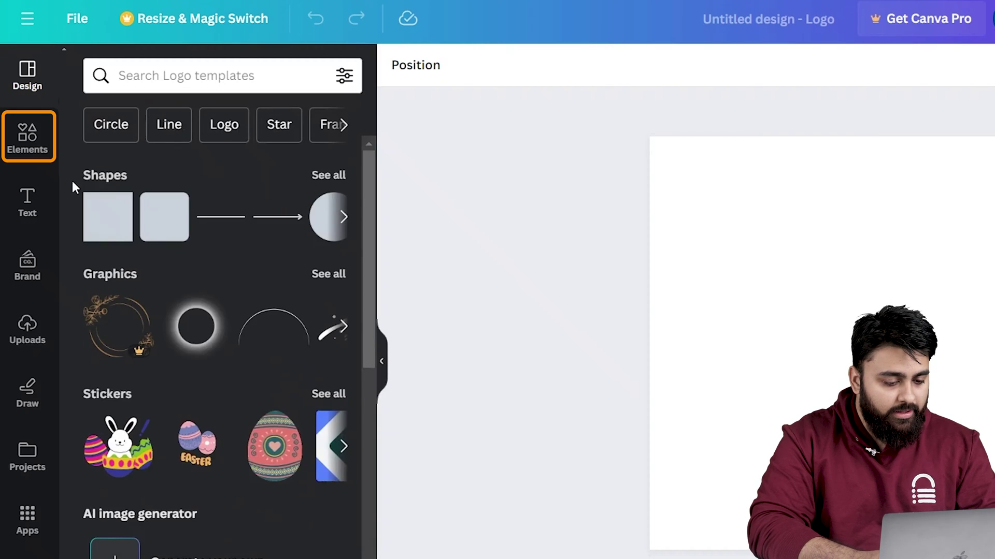
pyautogui.click(28, 201)
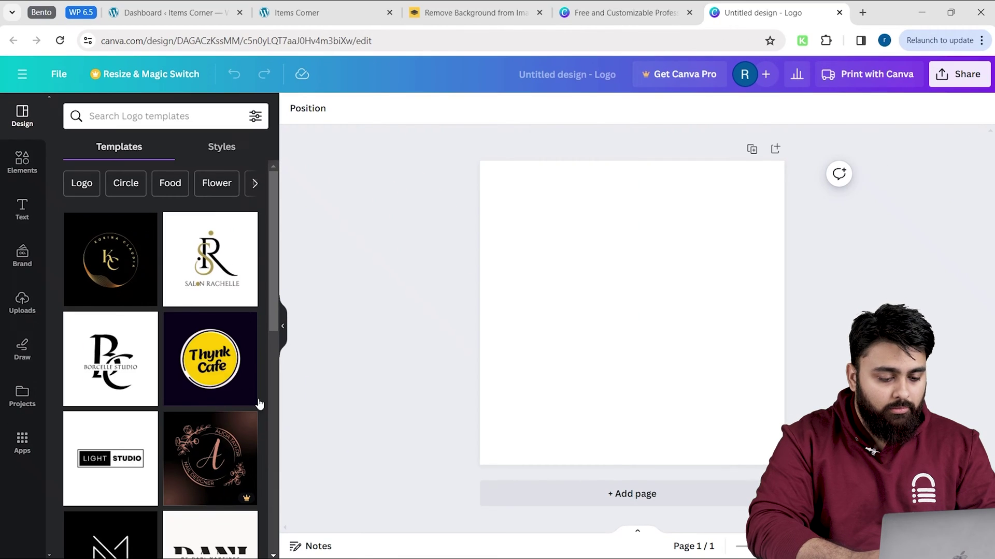
# Upload all six partner logo PNGs from Downloads and place the Detroit Bikes logo on the page
pyautogui.click(22, 303)
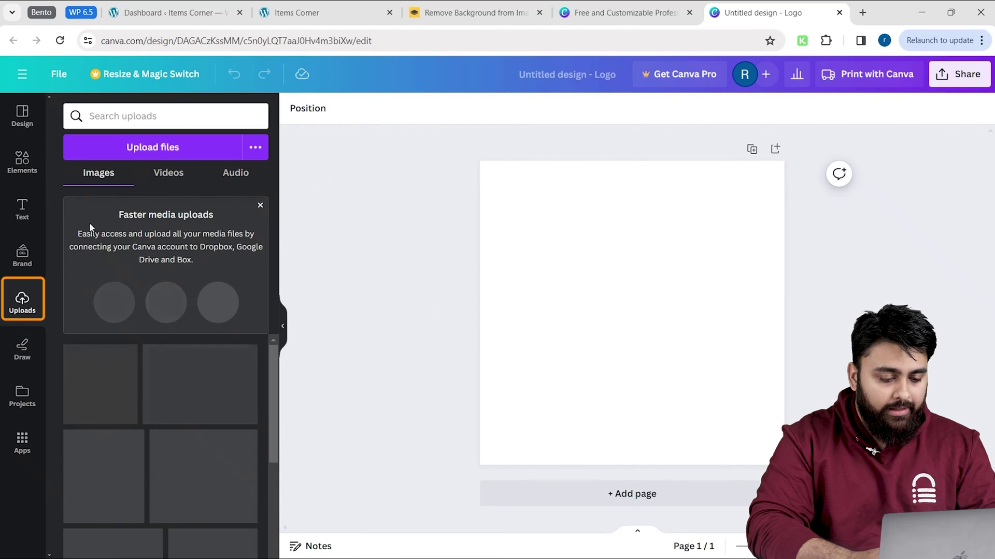
pyautogui.click(155, 155)
pyautogui.hotkey('ctrl', 'a')
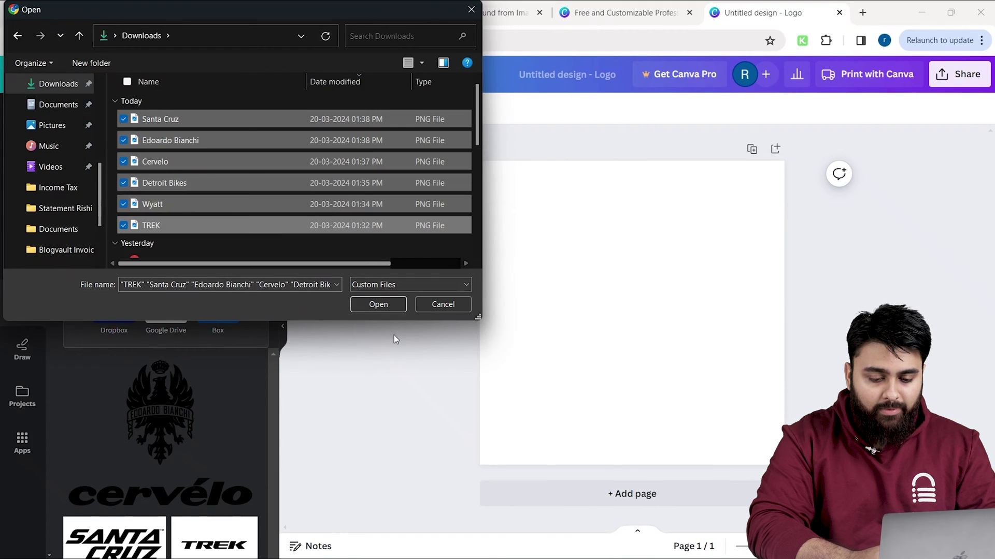
pyautogui.press('Return')
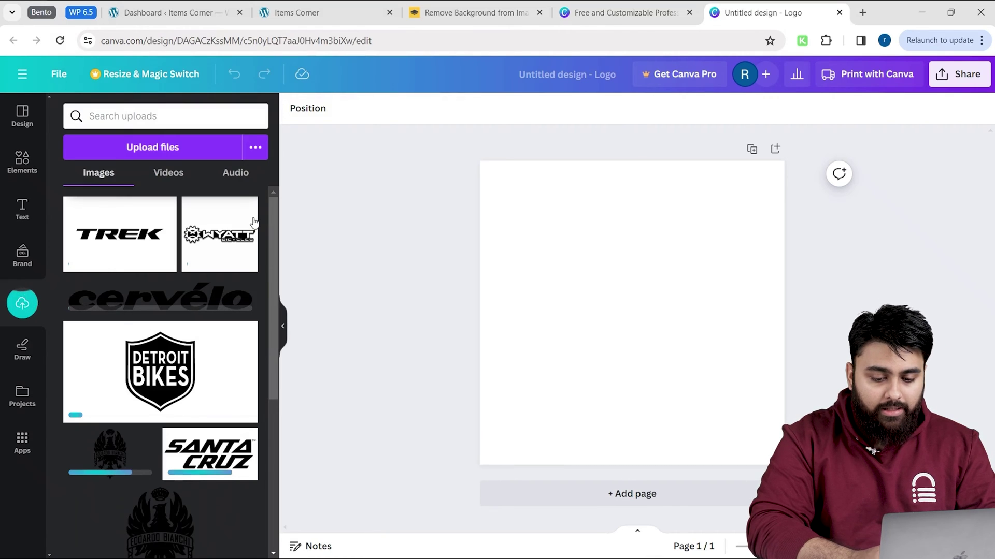
pyautogui.click(208, 420)
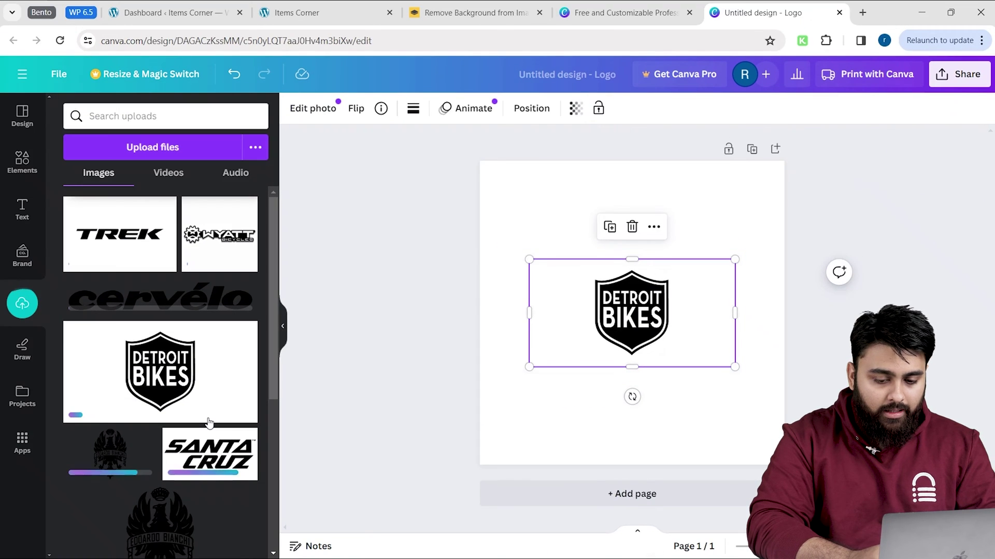
# Enlarge the Detroit Bikes logo from its corners and centre it to span the page width
pyautogui.moveTo(529, 259); pyautogui.dragTo(479, 233)
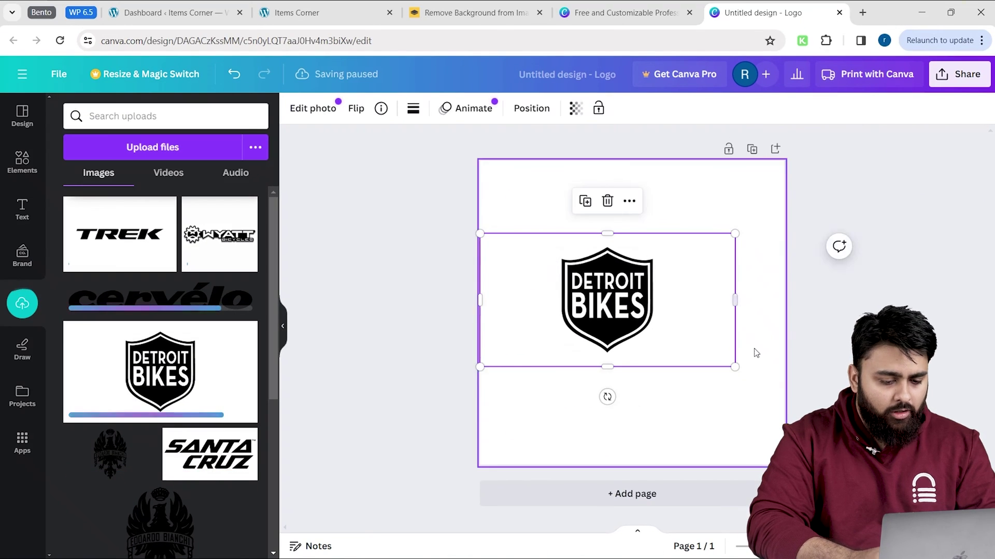
pyautogui.moveTo(735, 367); pyautogui.dragTo(785, 393)
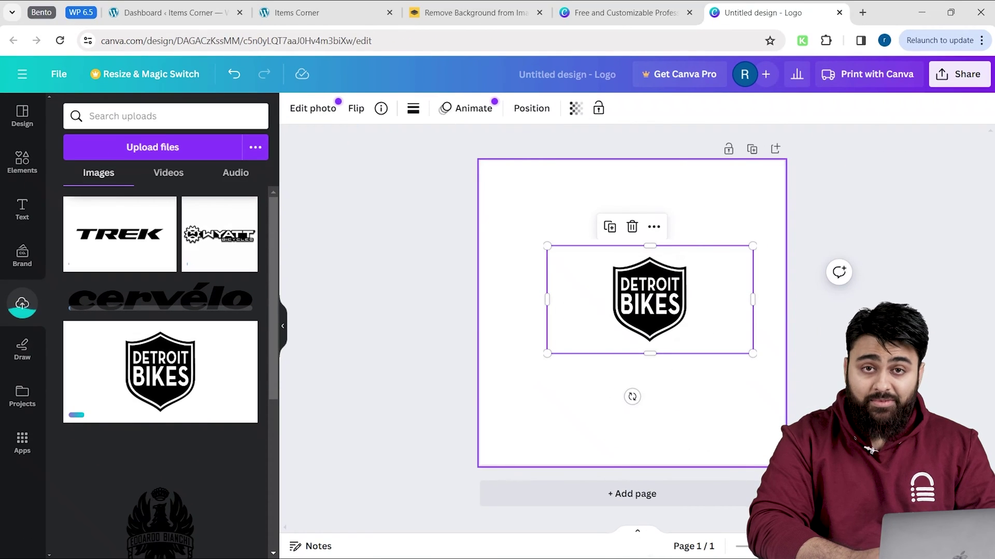
pyautogui.moveTo(559, 278); pyautogui.dragTo(542, 291)
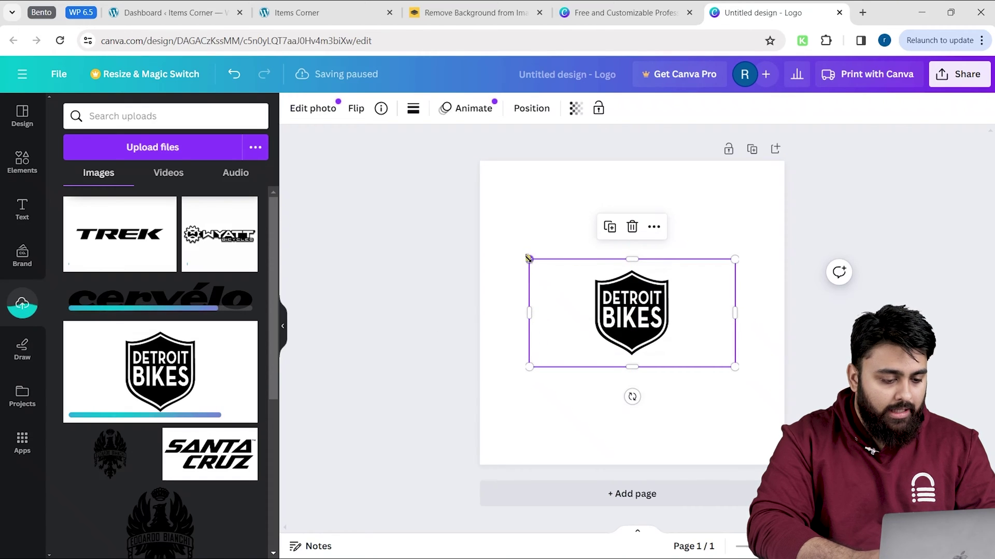
pyautogui.moveTo(528, 258); pyautogui.dragTo(478, 232)
pyautogui.moveTo(733, 367); pyautogui.dragTo(783, 393)
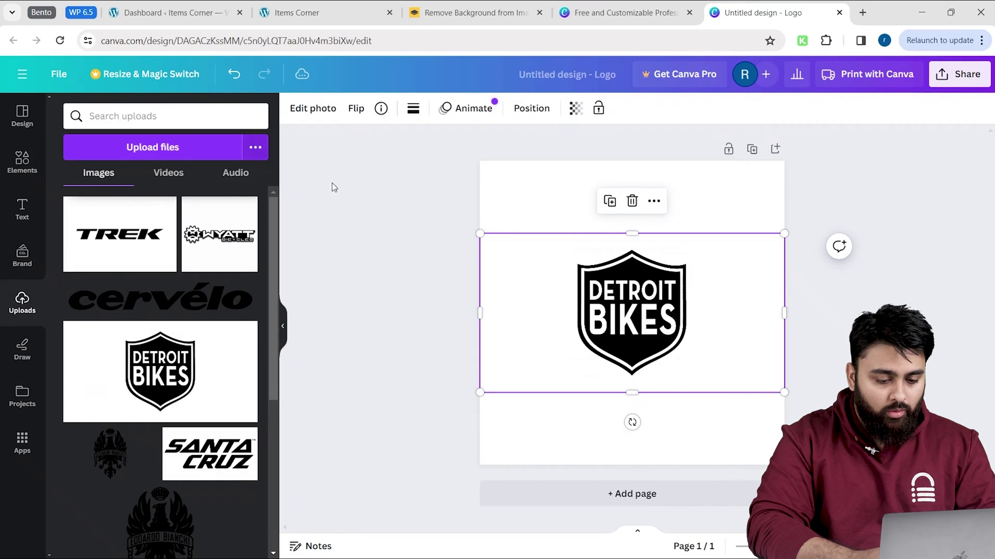
# Add a new page holding an enlarged TREK logo, then download all pages as PNG
pyautogui.click(634, 505)
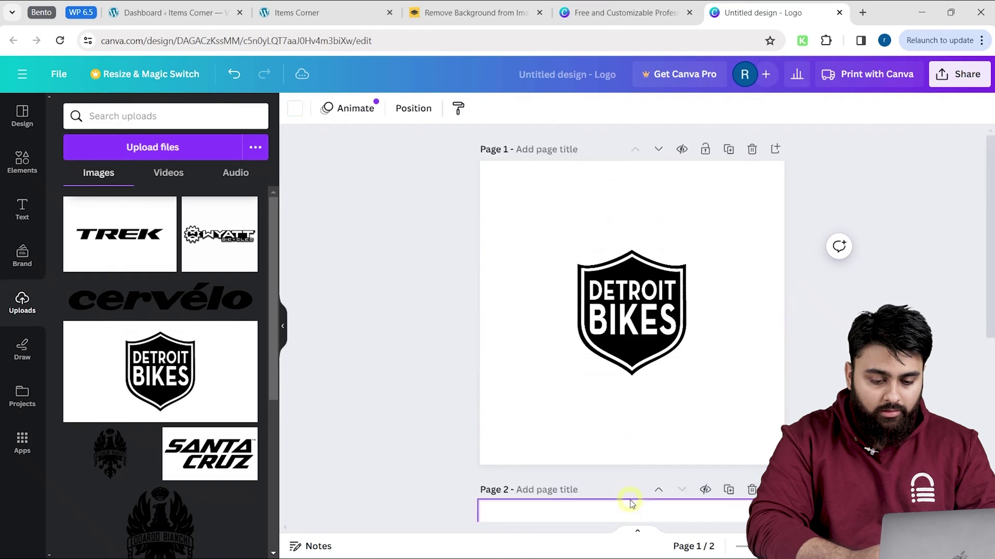
pyautogui.click(121, 257)
pyautogui.moveTo(555, 263); pyautogui.dragTo(464, 229)
pyautogui.moveTo(709, 364); pyautogui.dragTo(783, 413)
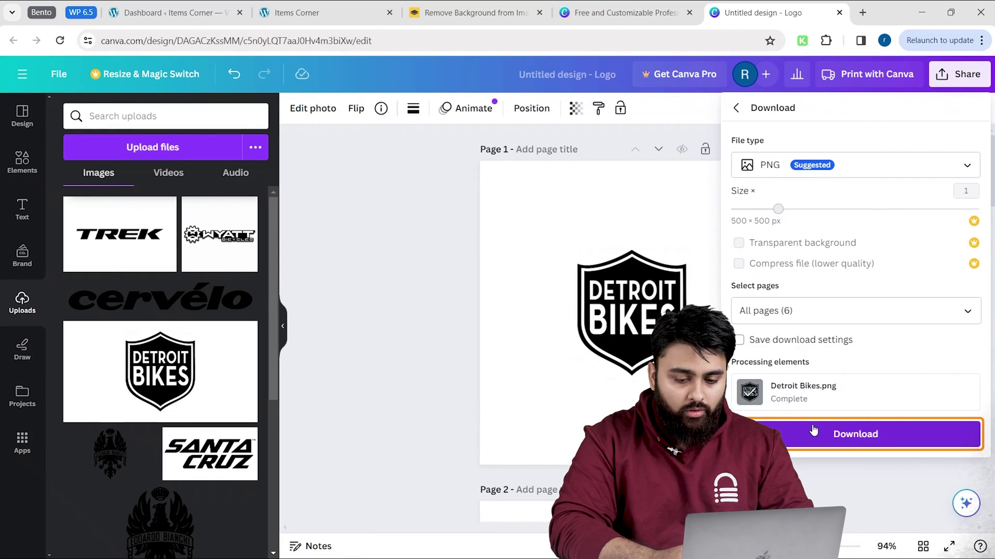
pyautogui.click(813, 433)
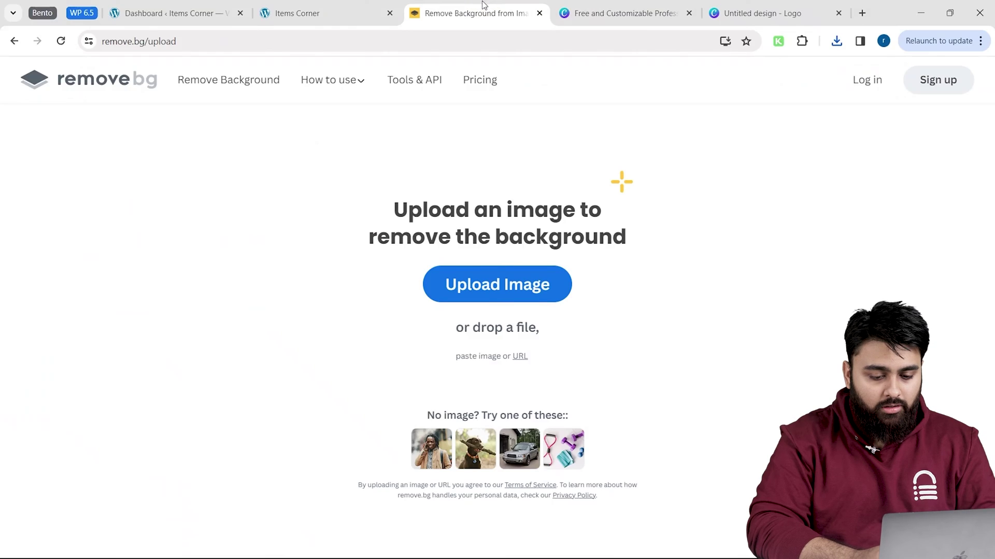
# Upload the first logo to remove.bg and download its background-free PNG
pyautogui.click(524, 290)
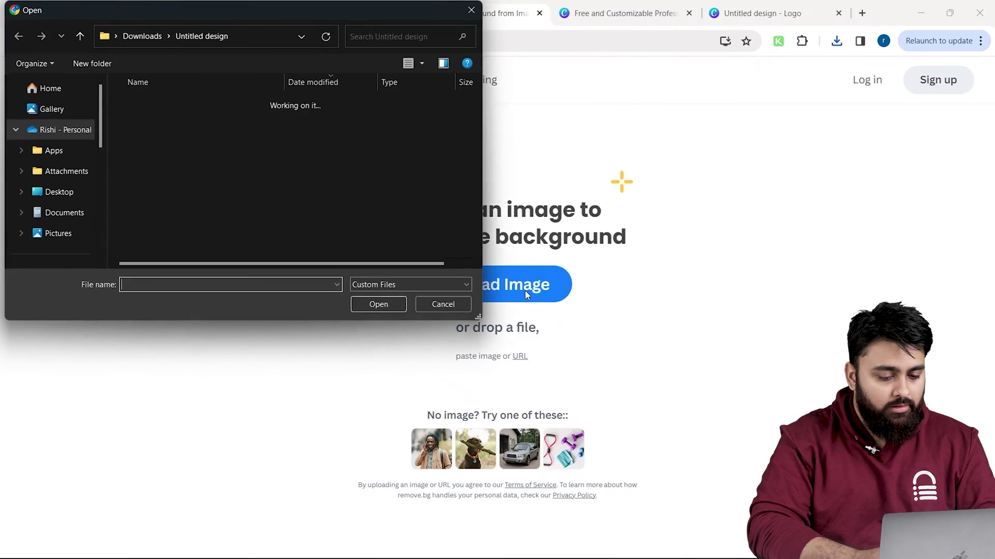
pyautogui.click(367, 300)
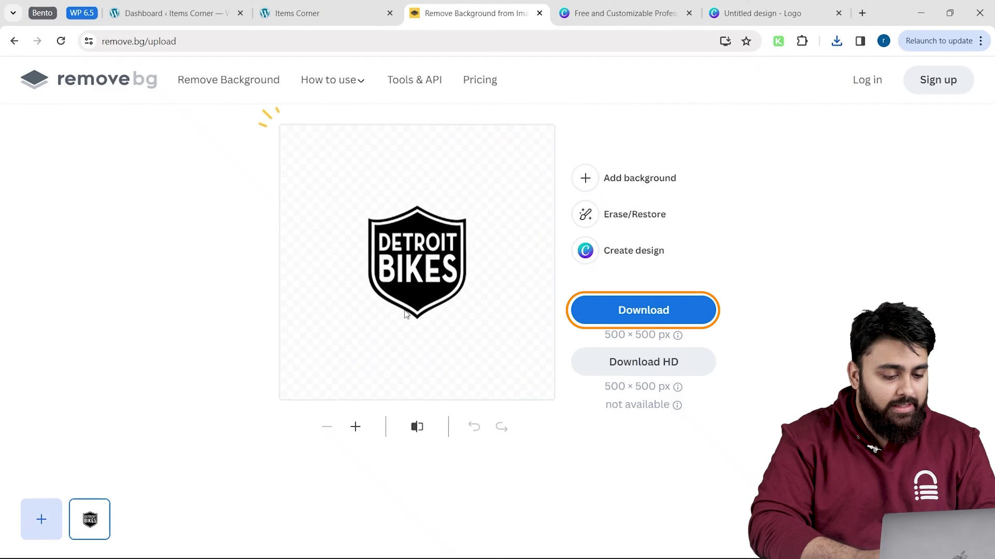
pyautogui.click(660, 310)
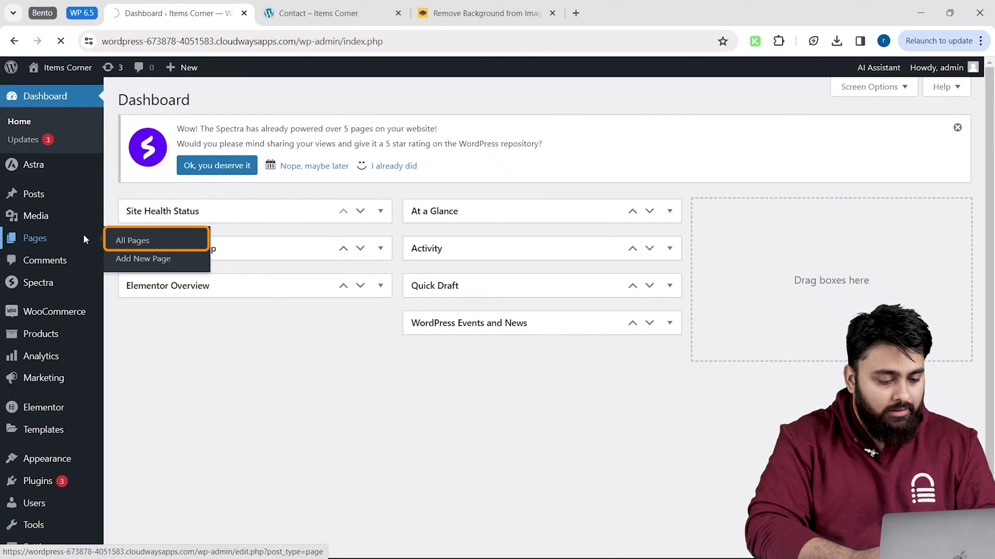
# Open the Contact page from All Pages and switch it to Edit with Elementor
pyautogui.scroll(-1, 202, 331)
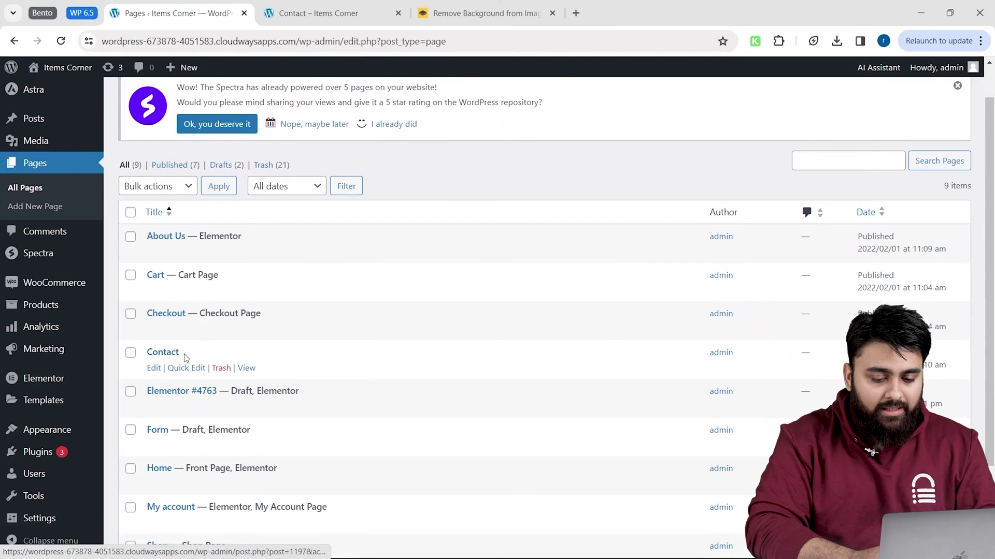
pyautogui.click(157, 371)
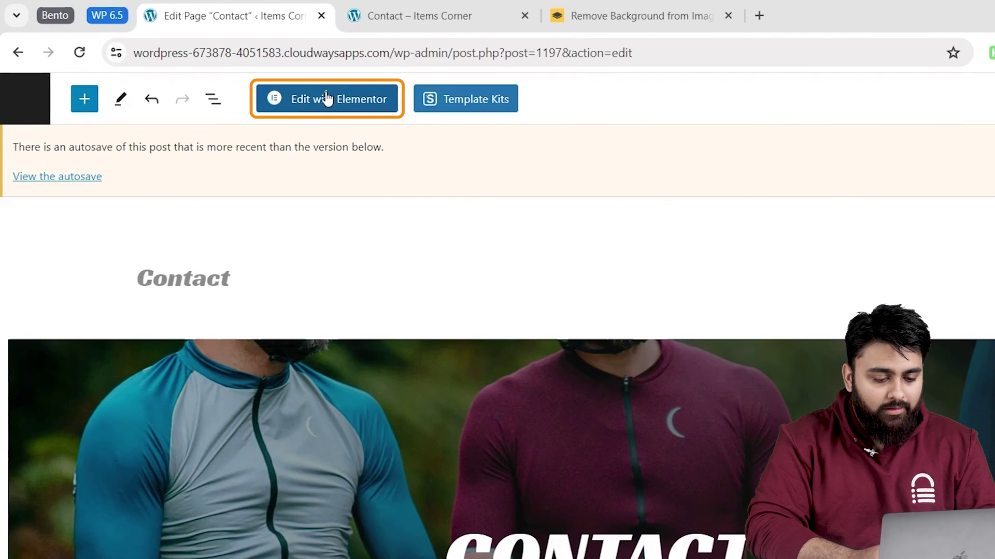
pyautogui.click(326, 98)
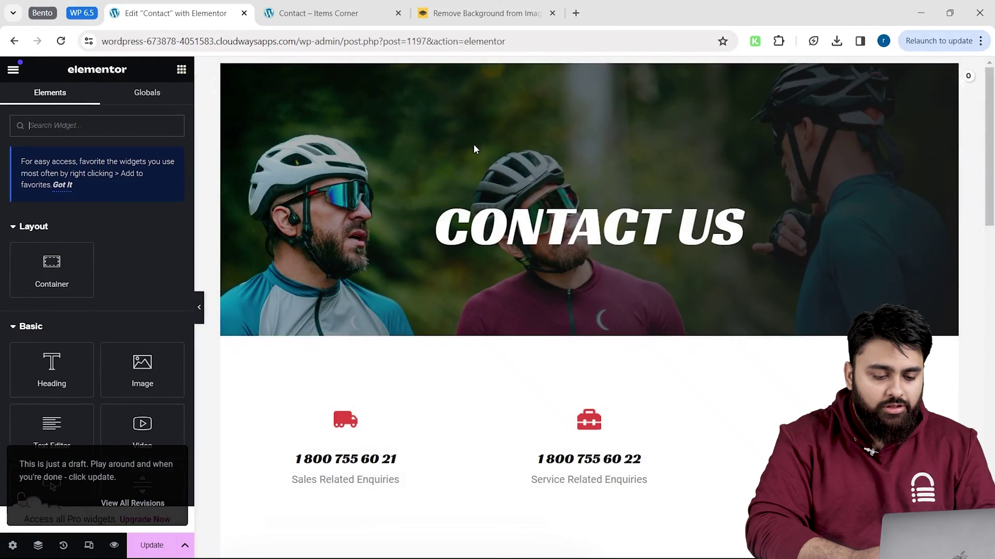
# Add a single-column container at the bottom of the page and drop a Heading widget in
pyautogui.scroll(-10, 485, 284)
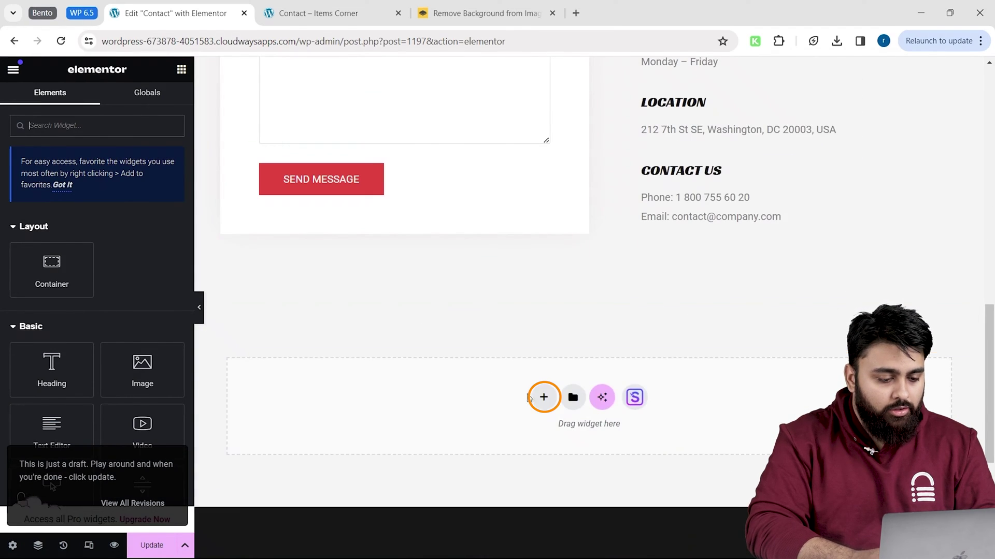
pyautogui.click(543, 397)
pyautogui.click(424, 431)
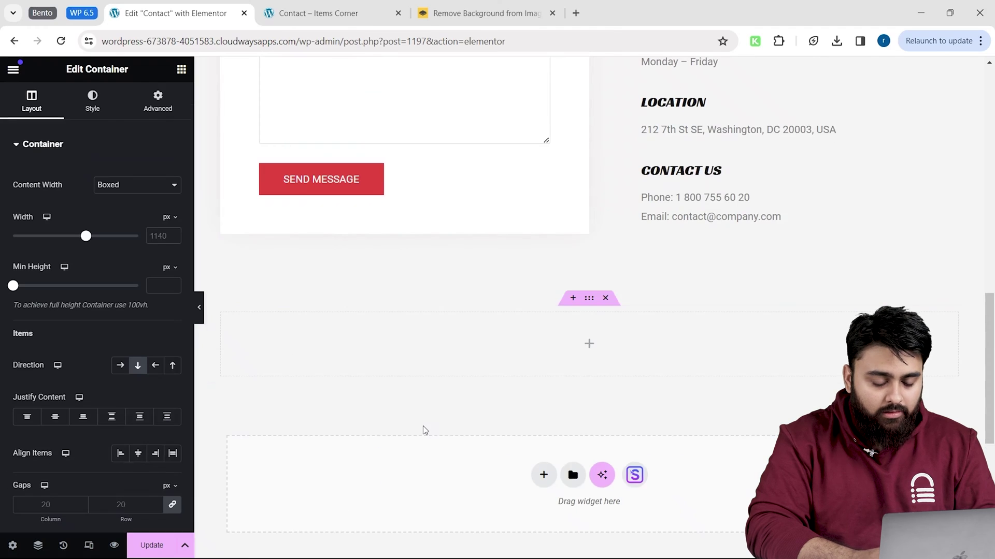
pyautogui.click(589, 345)
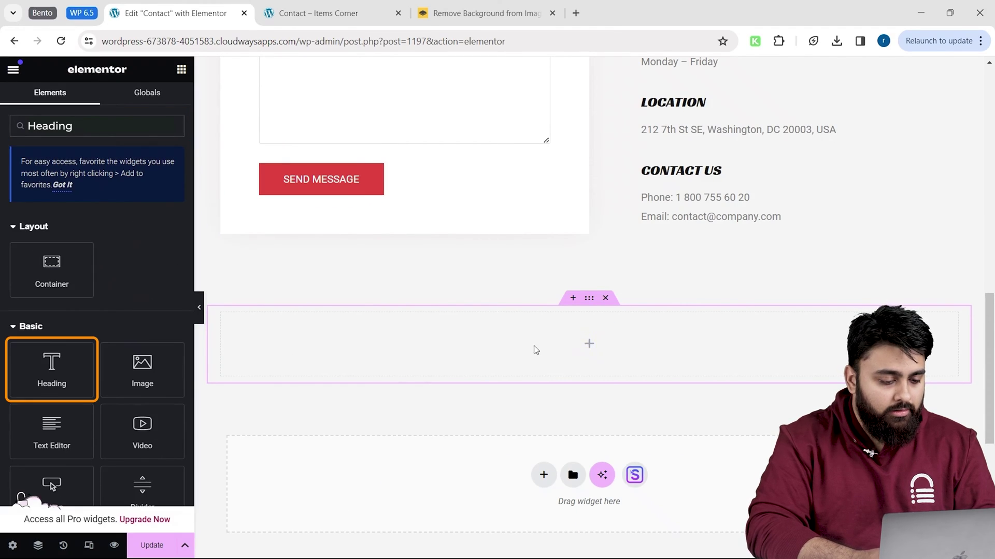
pyautogui.moveTo(52, 365); pyautogui.dragTo(584, 331)
# Retitle the heading 'Here Are Our Partners' and set its text colour to black
pyautogui.tripleClick(584, 330)
pyautogui.write('Here Are Our Partners')
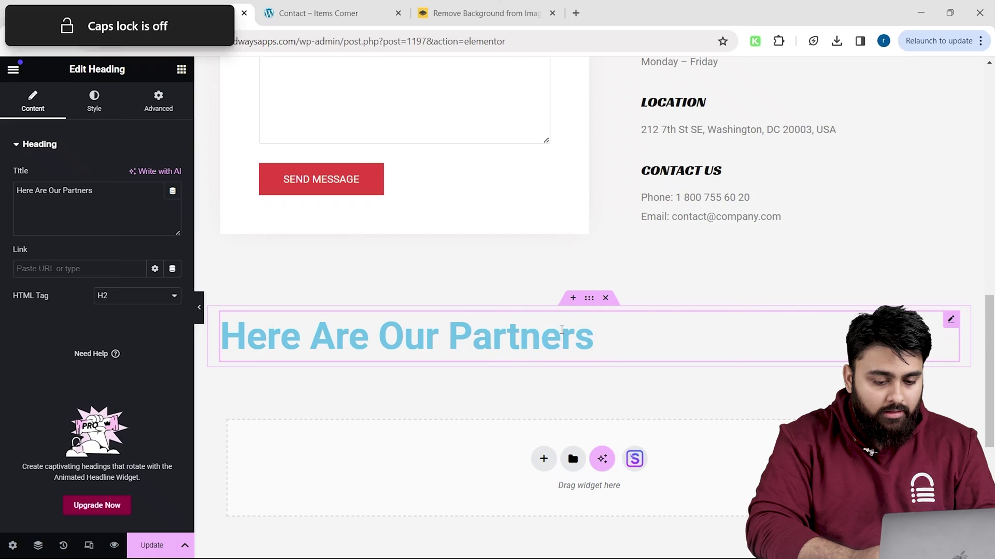
pyautogui.tripleClick(579, 331)
pyautogui.click(93, 101)
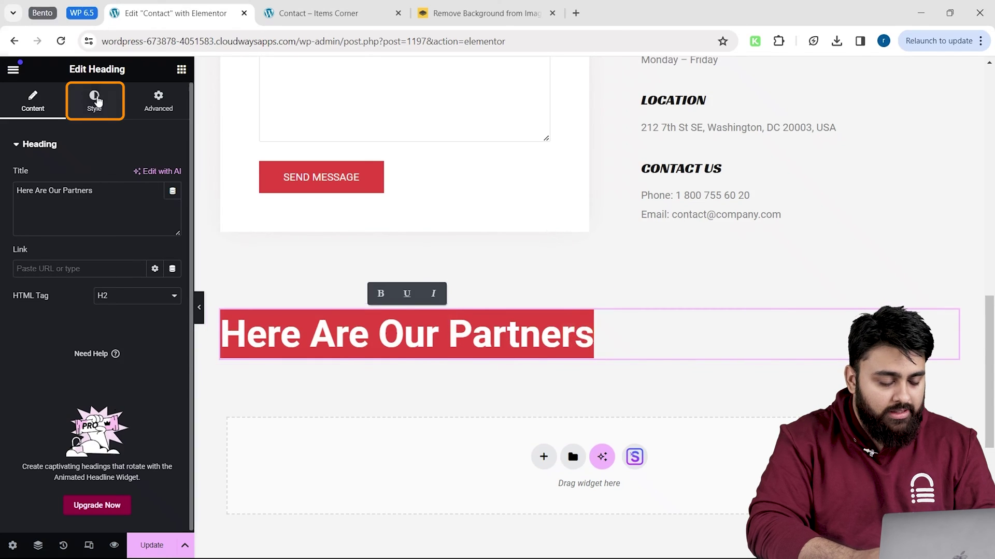
pyautogui.click(173, 202)
pyautogui.moveTo(168, 292); pyautogui.dragTo(98, 351)
# Centre-align the partners heading and add a new empty container beneath it
pyautogui.click(138, 176)
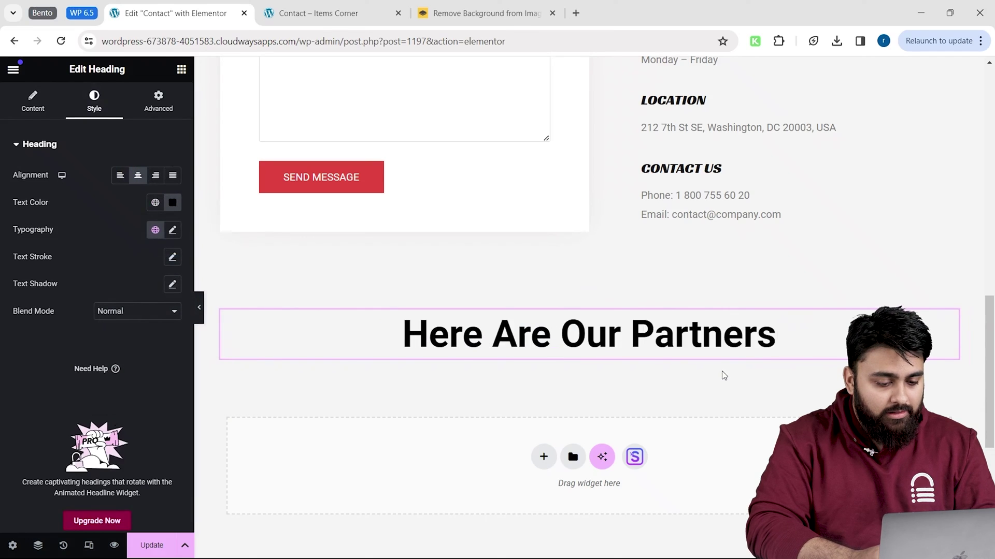
pyautogui.click(544, 456)
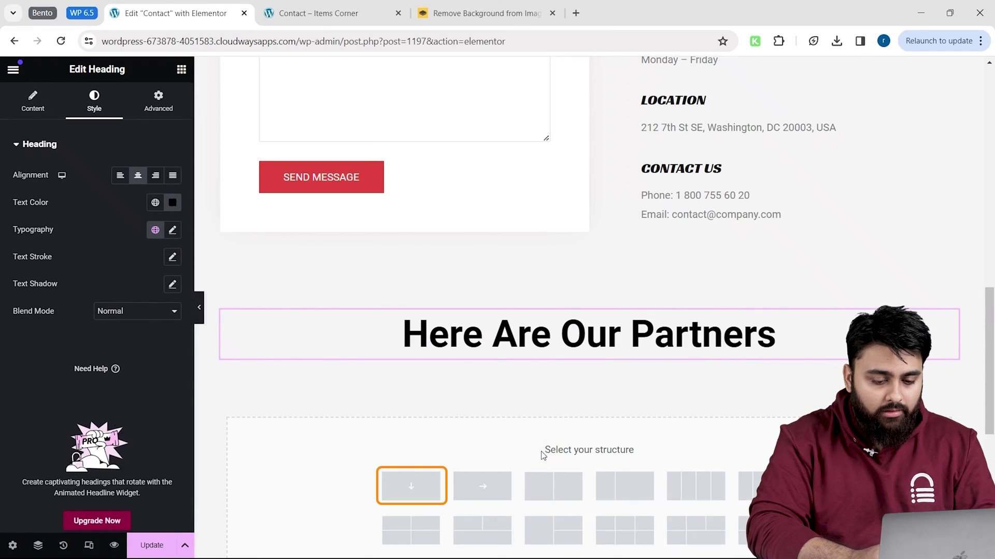
pyautogui.click(406, 481)
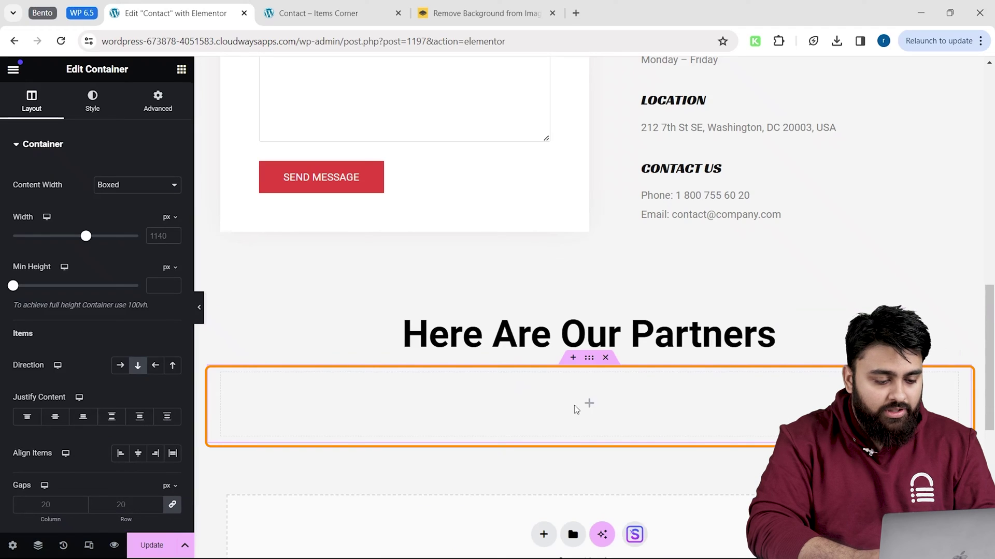
pyautogui.click(591, 405)
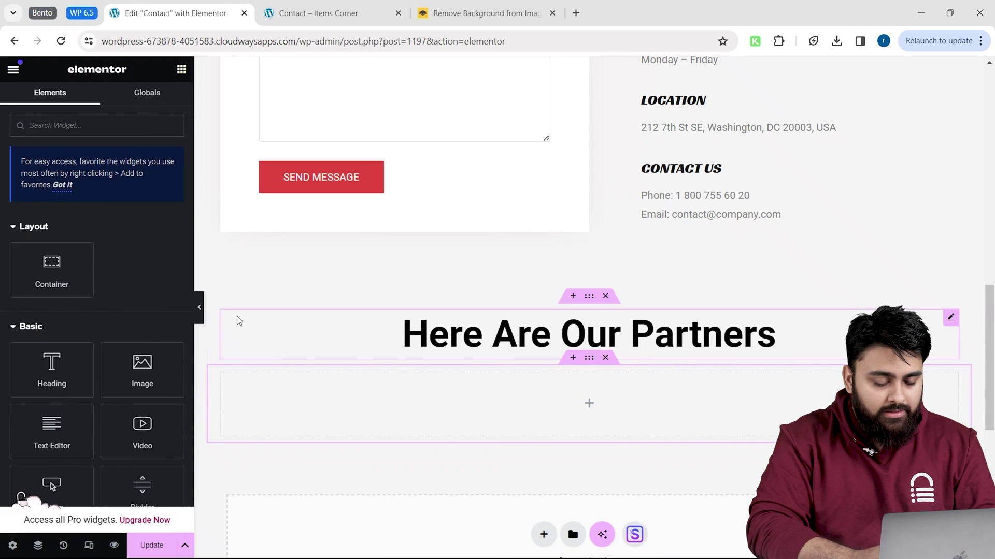
# Search 'image', drop an Image Carousel into the container and start adding images
pyautogui.click(68, 120)
pyautogui.write('image')
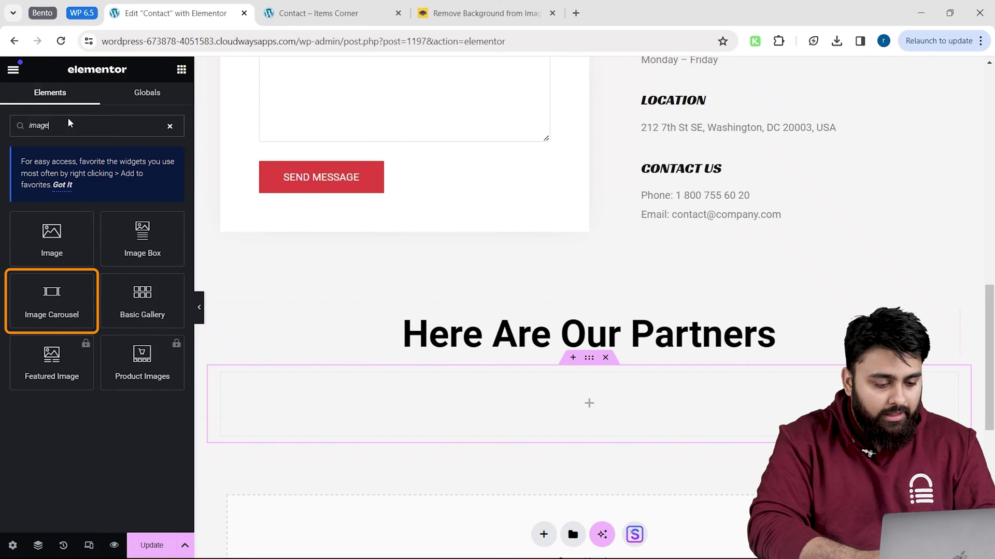
pyautogui.moveTo(51, 295); pyautogui.dragTo(567, 391)
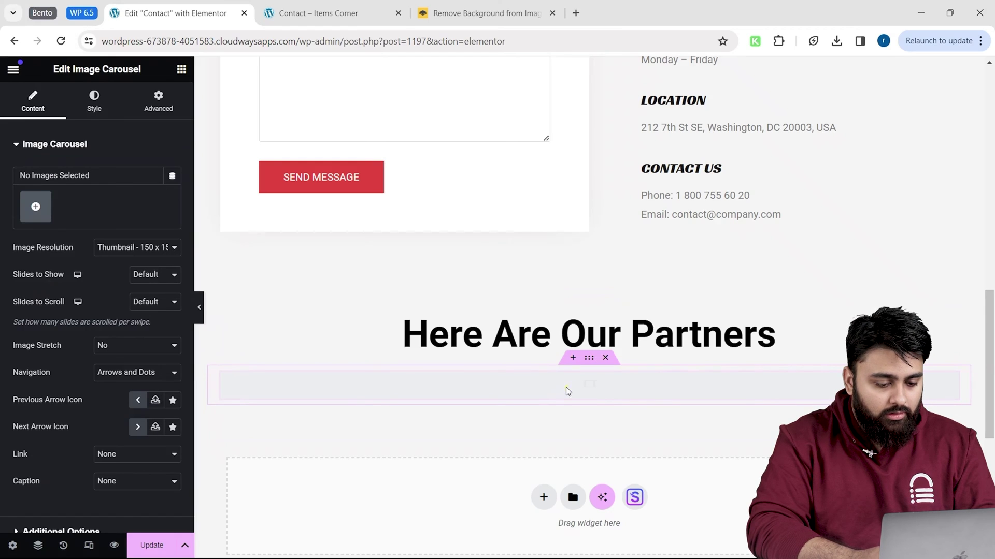
pyautogui.click(568, 391)
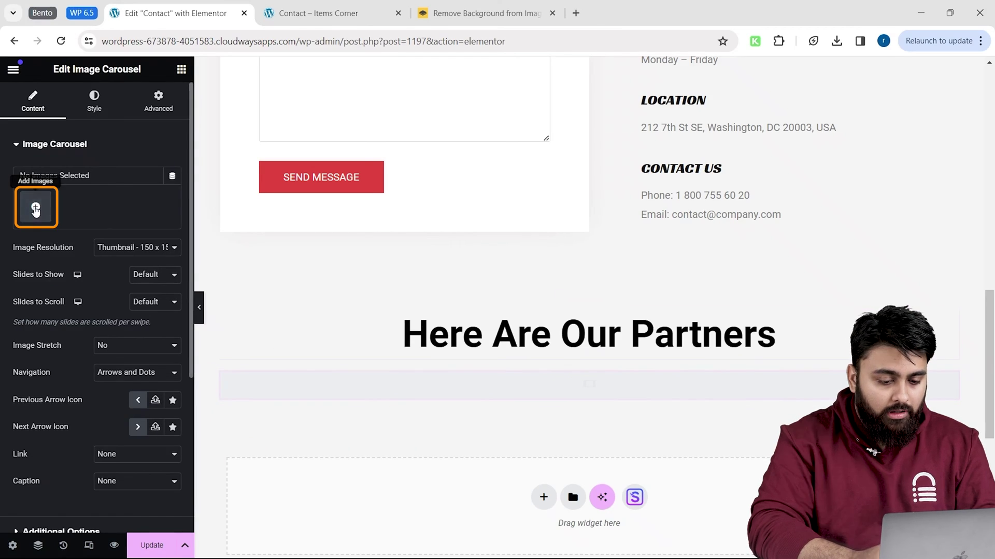
pyautogui.click(35, 207)
# Upload the six partner logo PNGs and insert them into the carousel as a new gallery
pyautogui.click(189, 127)
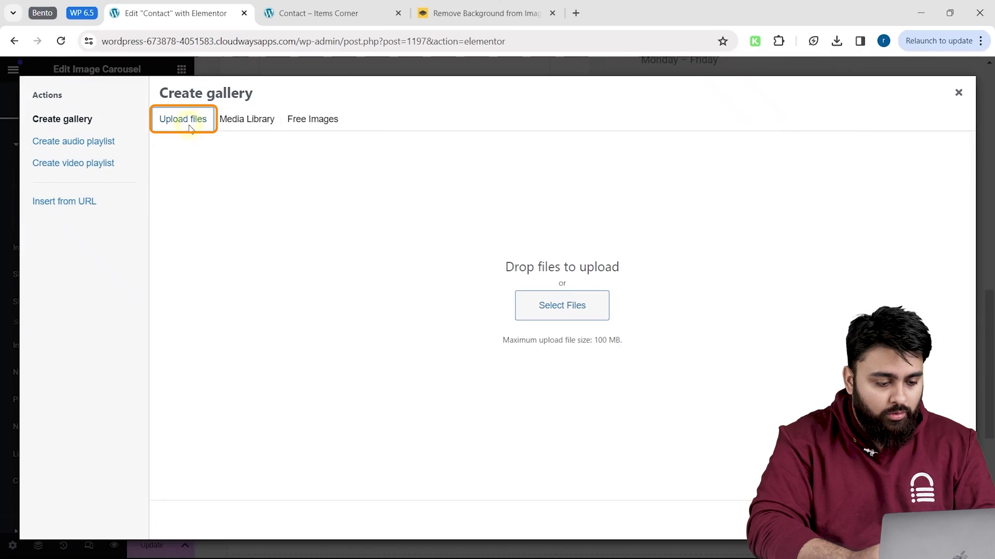
pyautogui.click(568, 302)
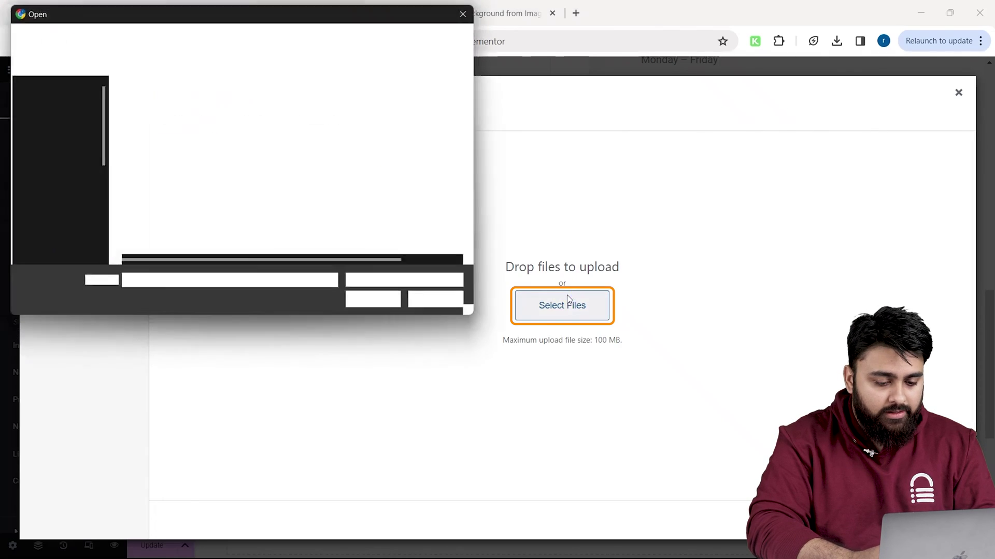
pyautogui.hotkey('ctrl', 'a')
pyautogui.click(379, 304)
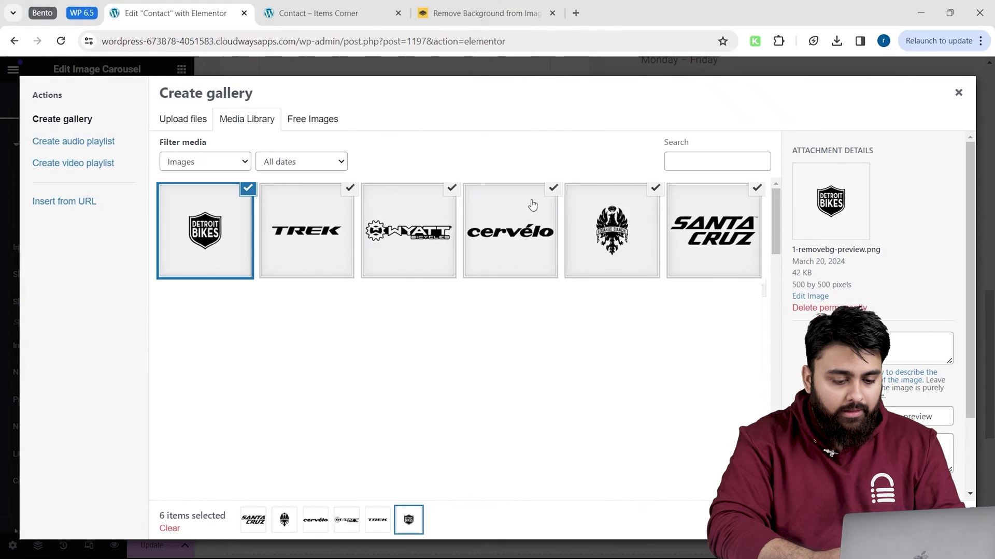
pyautogui.click(894, 518)
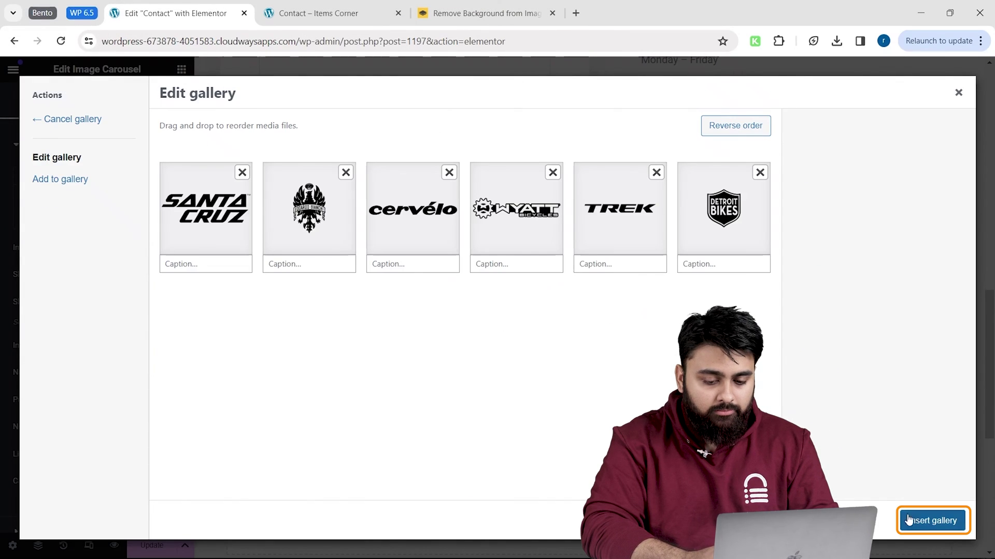
pyautogui.click(930, 520)
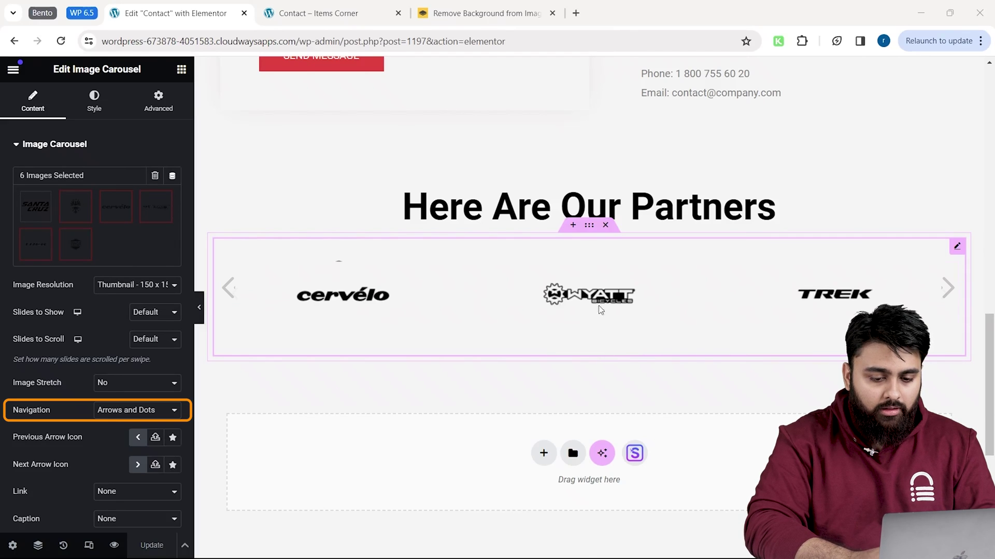
# Turn off the carousel's arrows and dots, set image resolution to Medium 300 x 300, and save
pyautogui.click(174, 410)
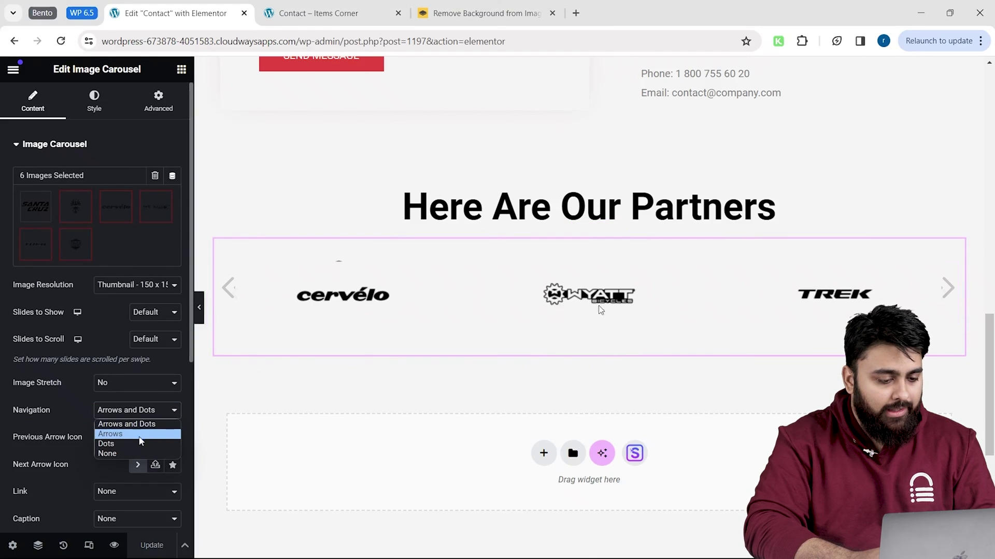
pyautogui.click(125, 454)
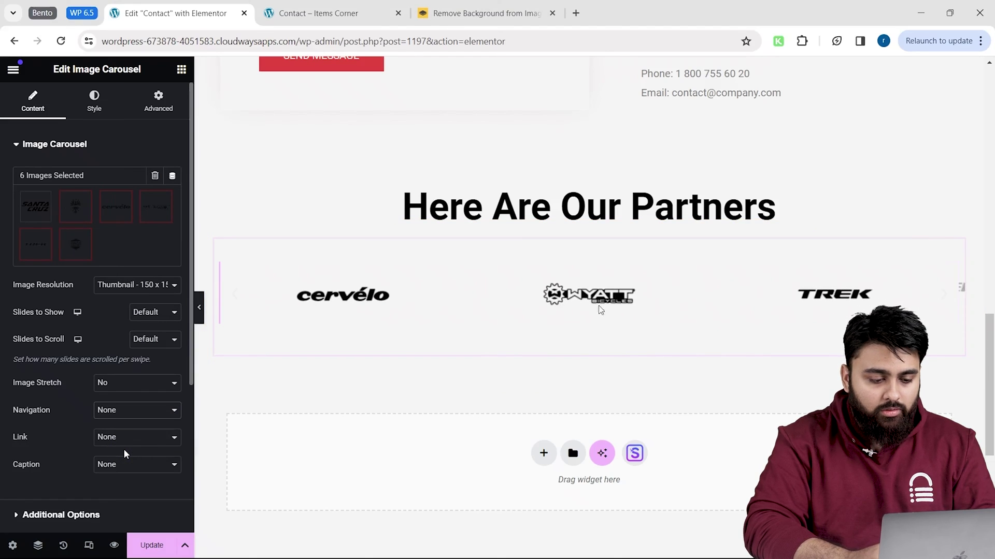
pyautogui.click(162, 288)
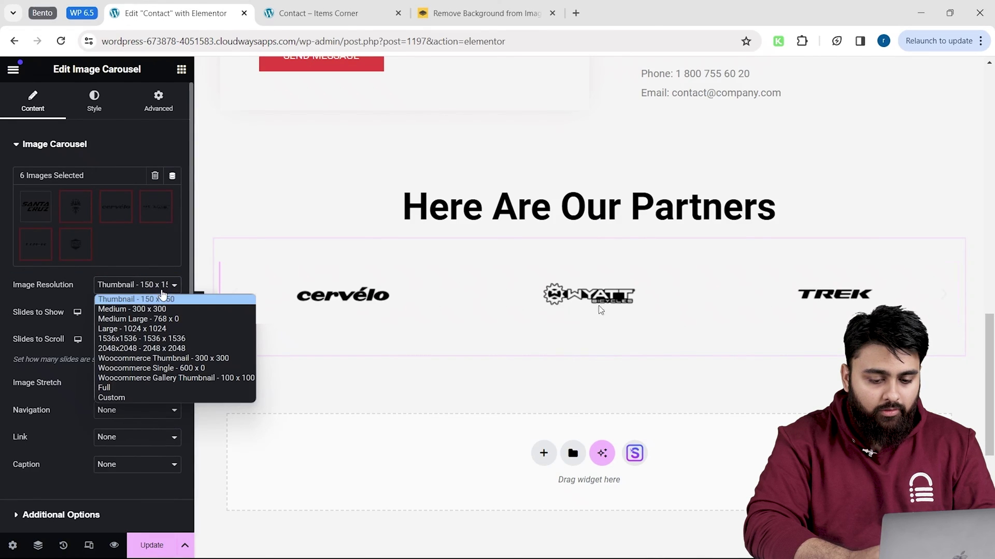
pyautogui.click(159, 310)
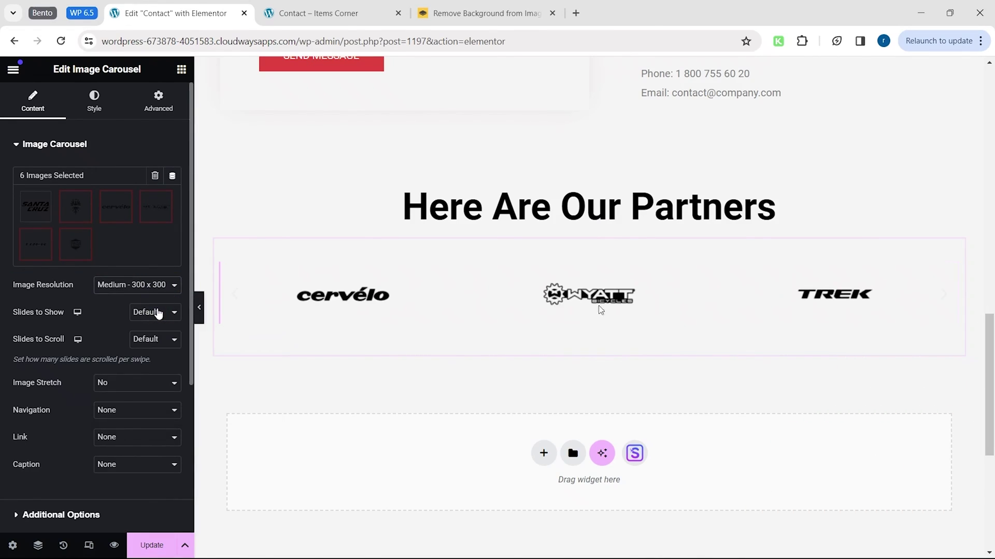
pyautogui.hotkey('ctrl', 's')
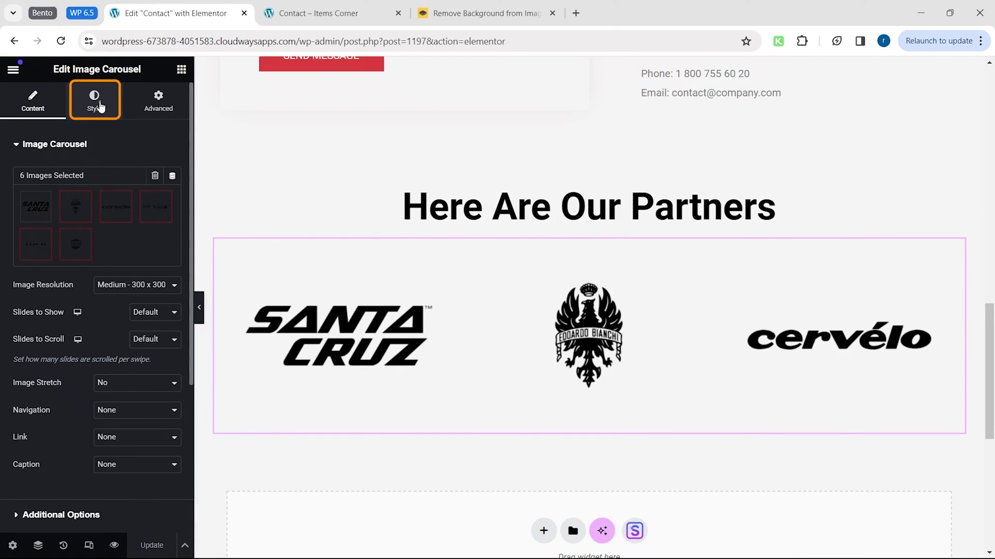
# Centre the logos vertically and give the carousel a 5 px margin and slight padding
pyautogui.click(100, 106)
pyautogui.click(156, 176)
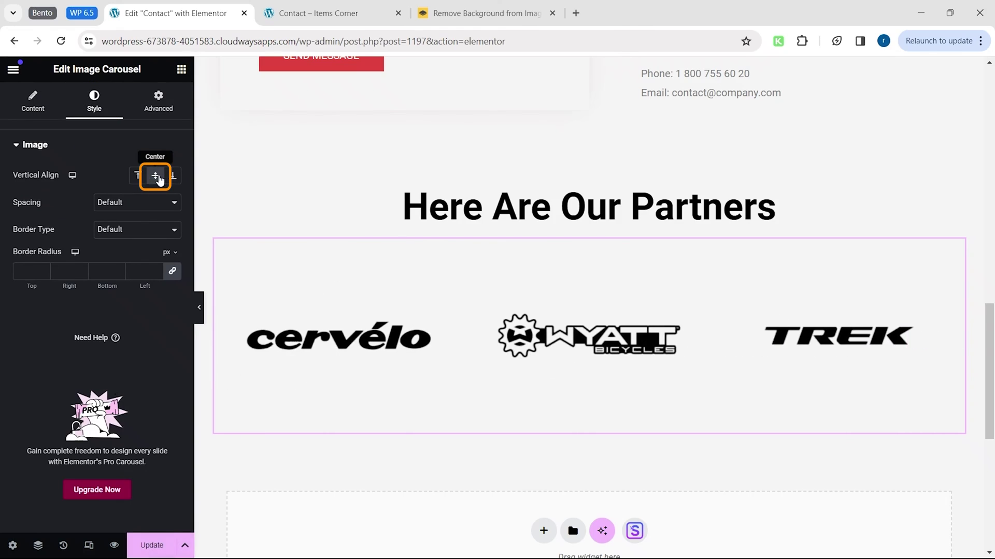
pyautogui.click(174, 113)
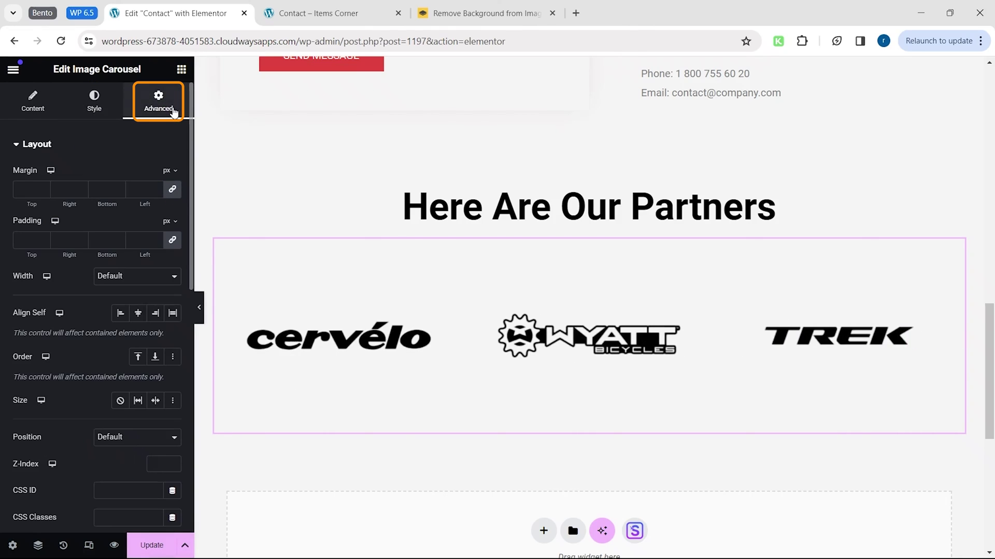
pyautogui.click(40, 189)
pyautogui.write('4')
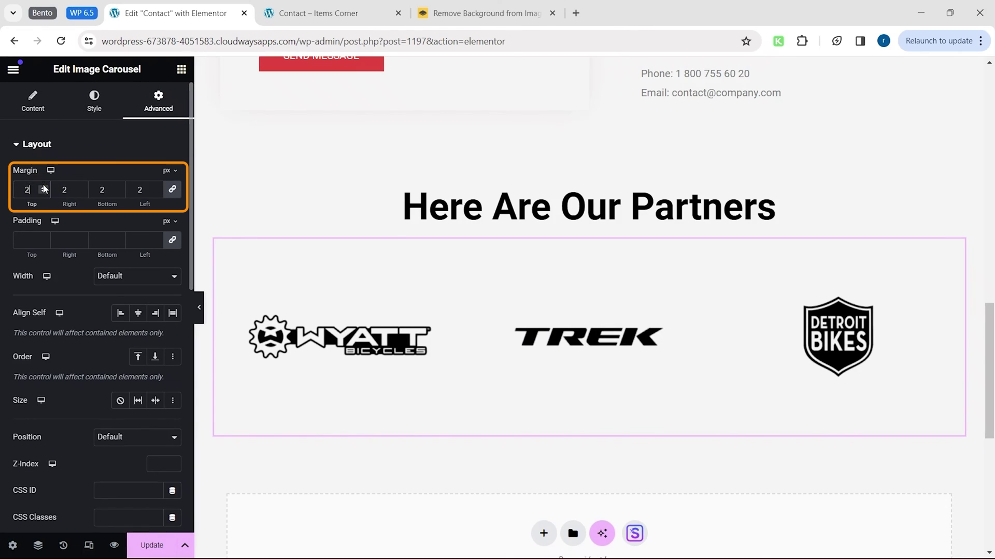
pyautogui.click(45, 187)
pyautogui.click(44, 238)
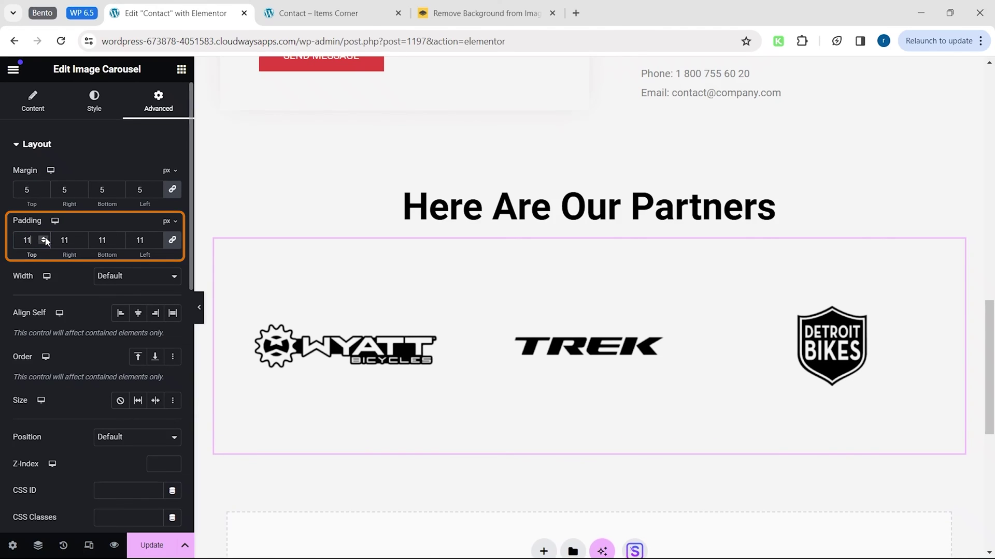
pyautogui.click(45, 242)
pyautogui.click(44, 243)
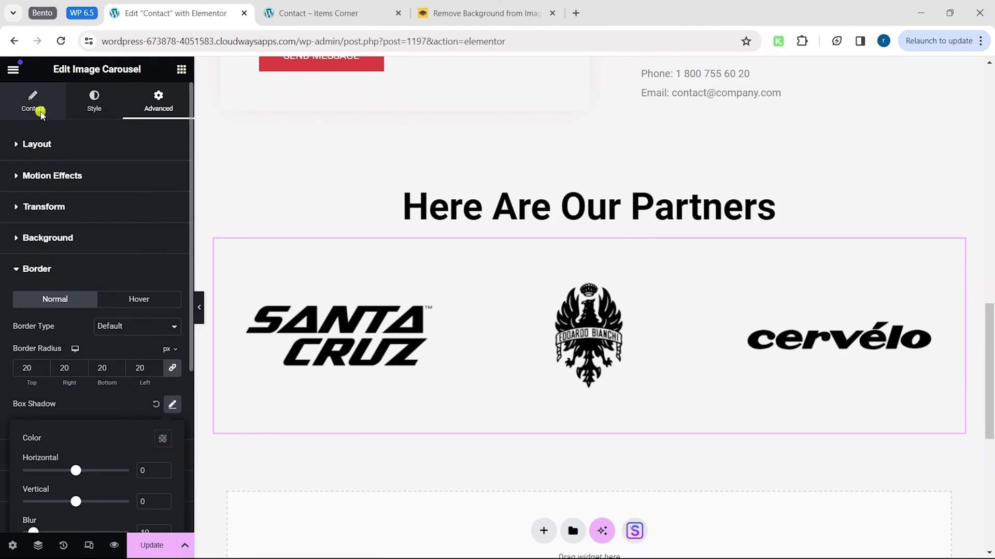
pyautogui.click(33, 101)
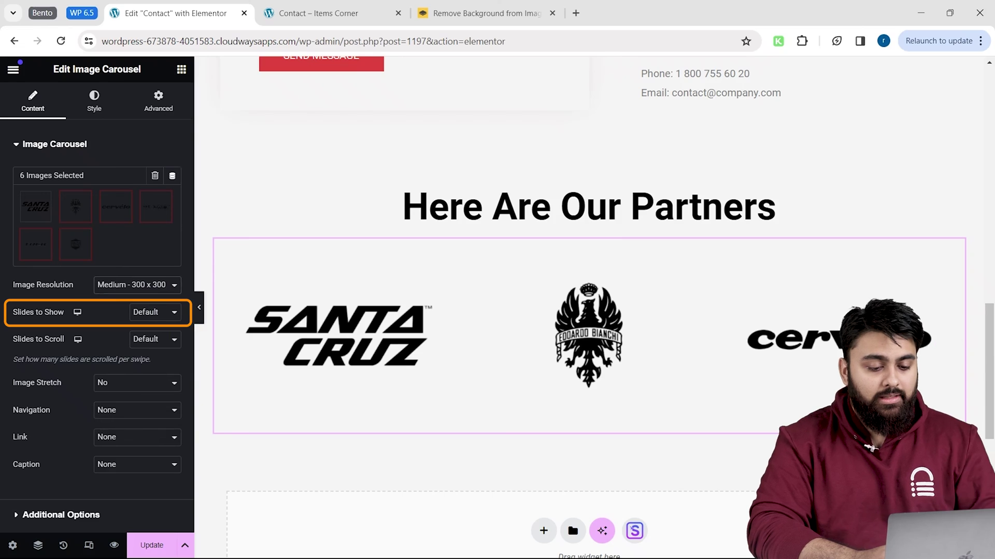
# Set the carousel to show 3 slides and scroll 1 slide at a time
pyautogui.click(155, 312)
pyautogui.click(149, 346)
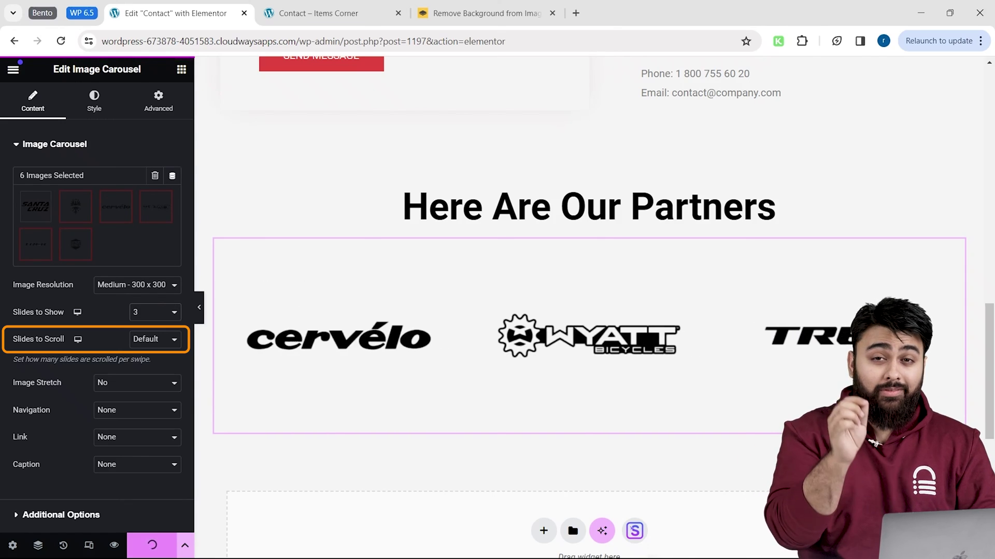
pyautogui.click(154, 339)
pyautogui.click(150, 356)
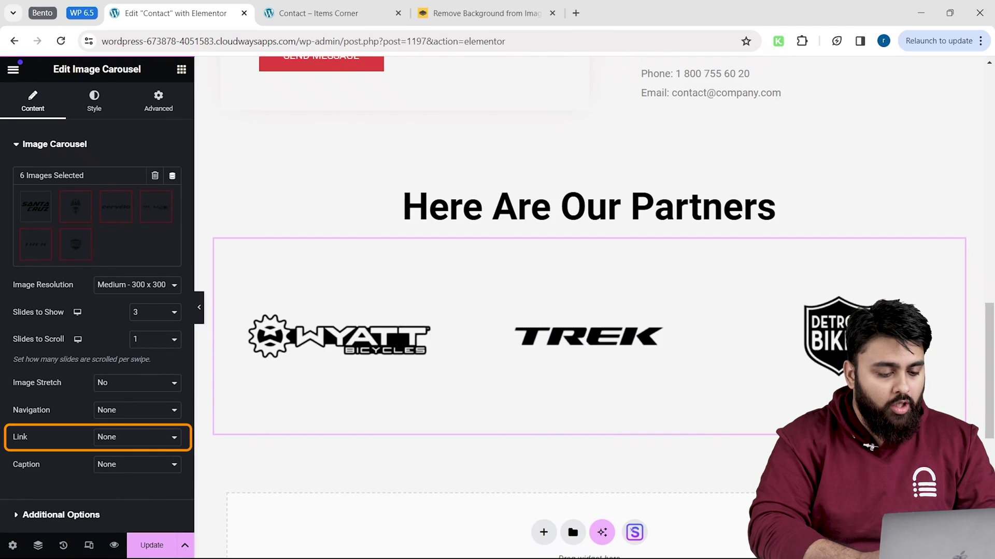
# Link the logos to a Custom URL, pasting the site's home page address, and save
pyautogui.click(166, 438)
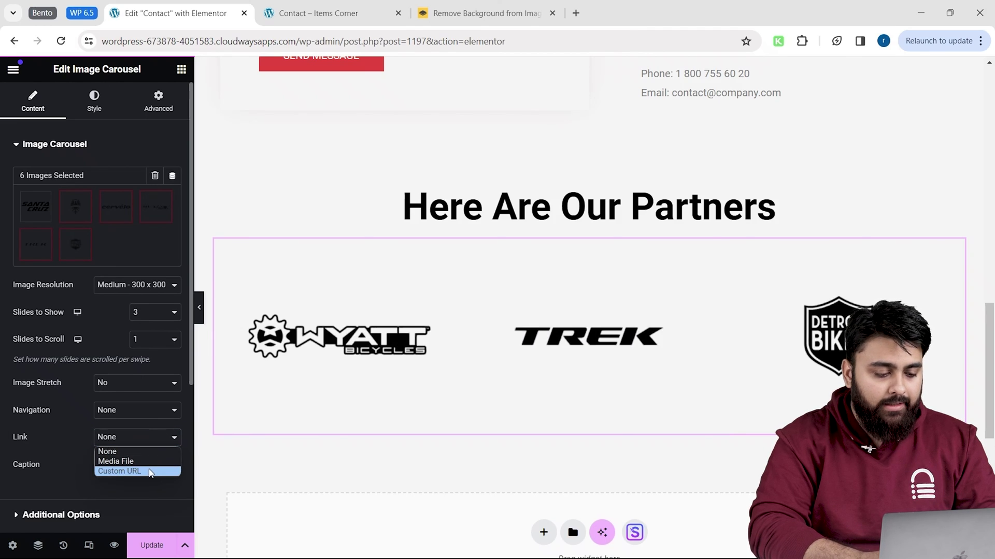
pyautogui.click(151, 471)
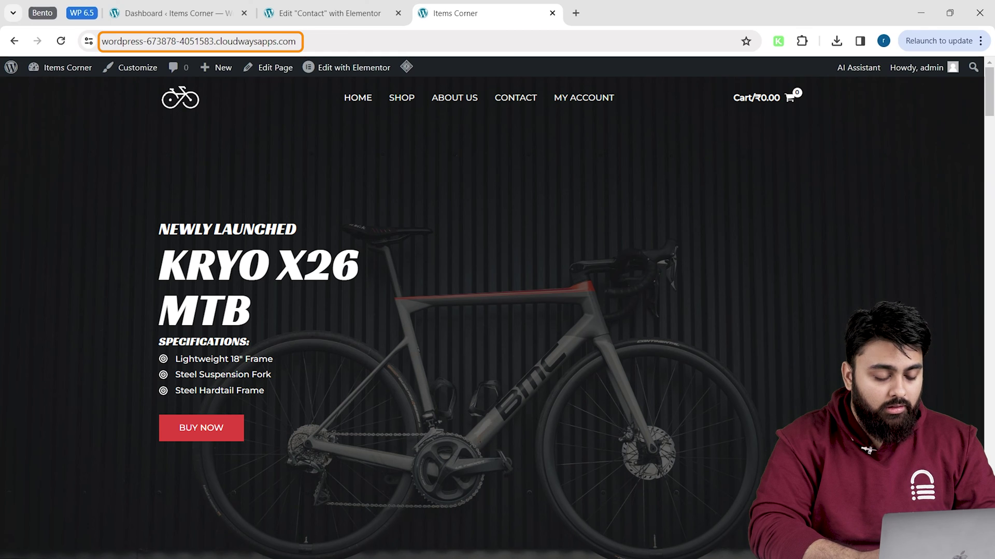
pyautogui.hotkey('ctrl', 'w')
pyautogui.click(102, 467)
pyautogui.write('https://wordpress-673878-4051583.cloudwaysapps.com')
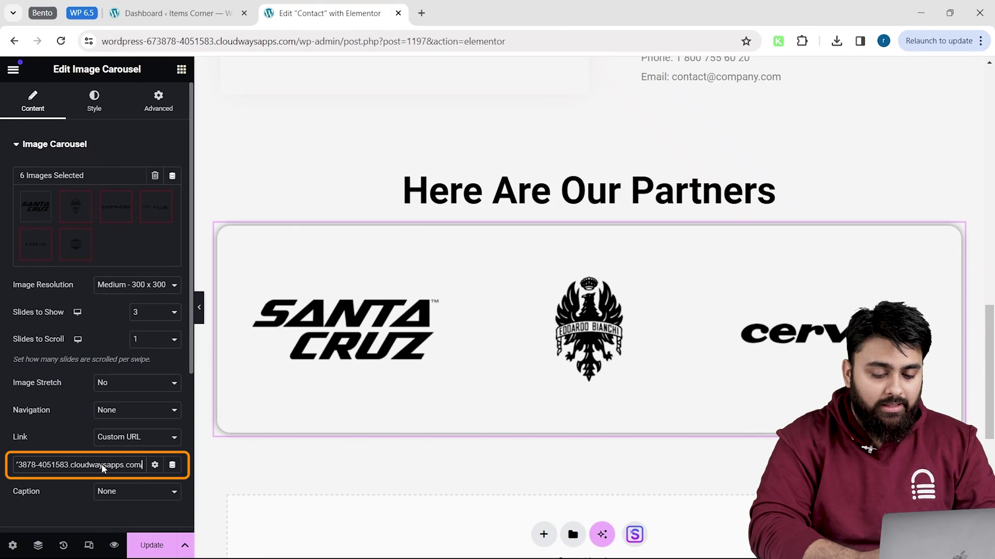
pyautogui.hotkey('ctrl', 's')
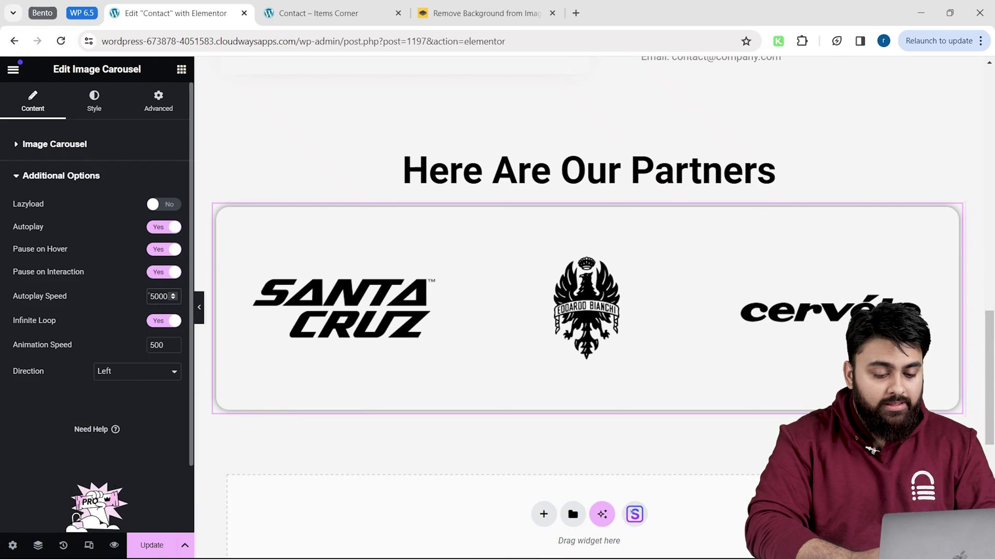
# Keep autoplay speed at 5000 ms and direction Left, then update the page
pyautogui.write('0')
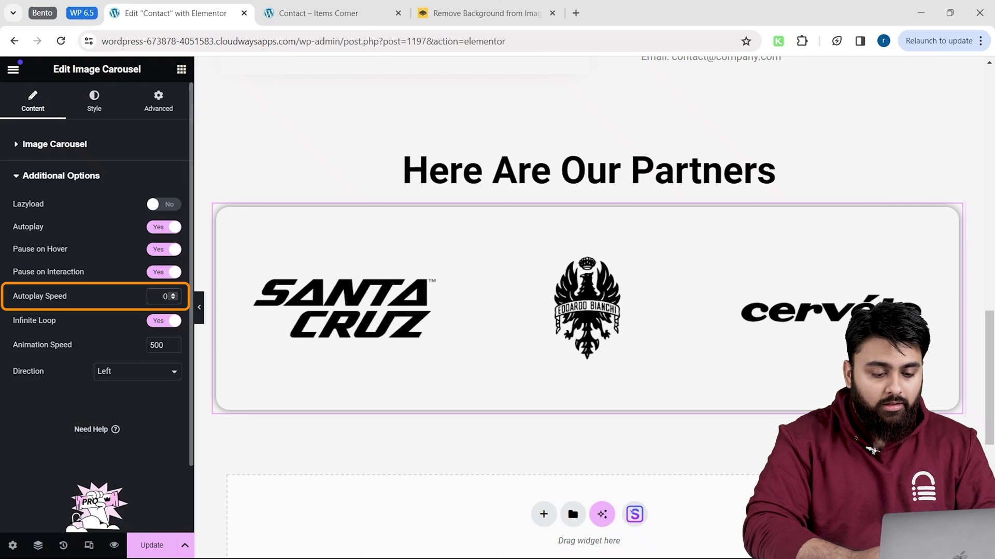
pyautogui.hotkey('ctrl', 'z')
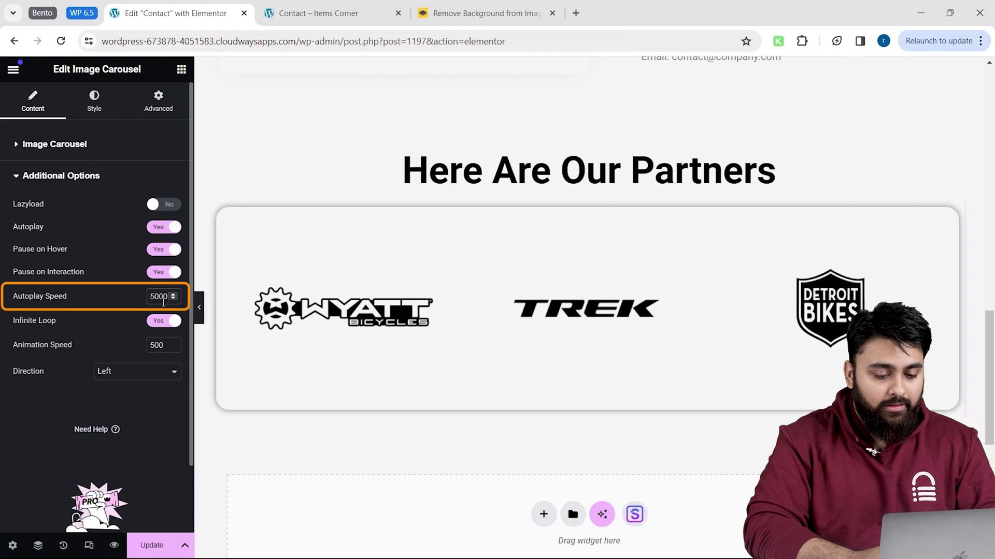
pyautogui.click(130, 372)
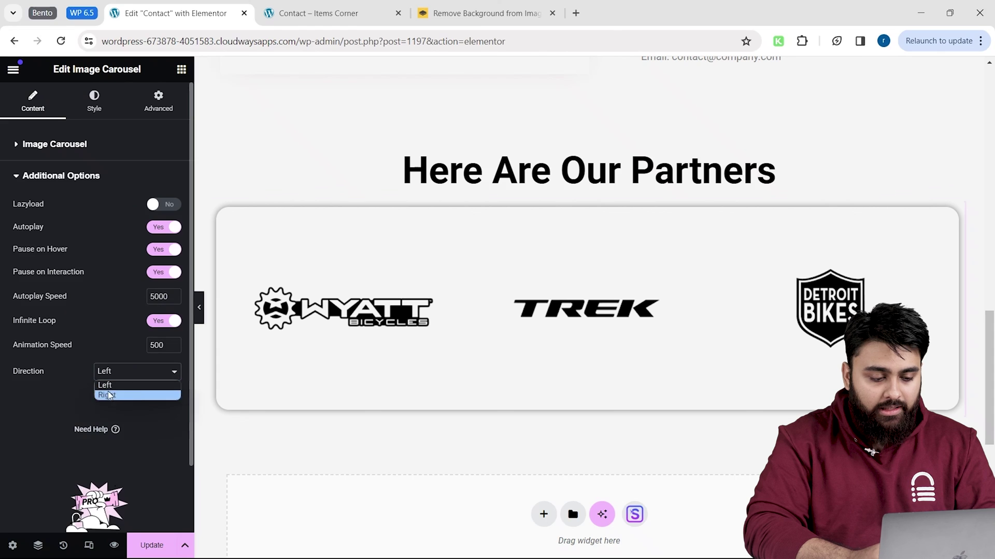
pyautogui.click(135, 388)
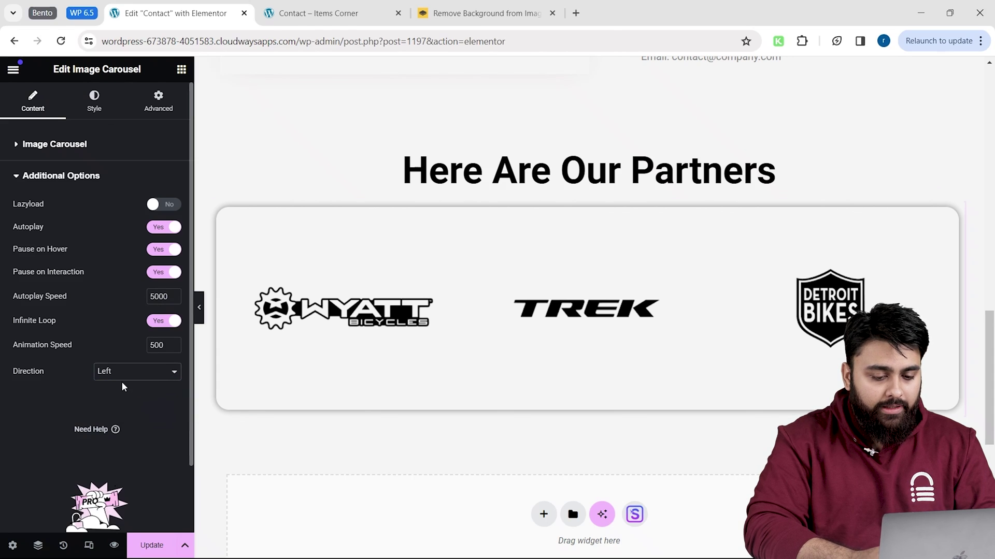
pyautogui.click(151, 546)
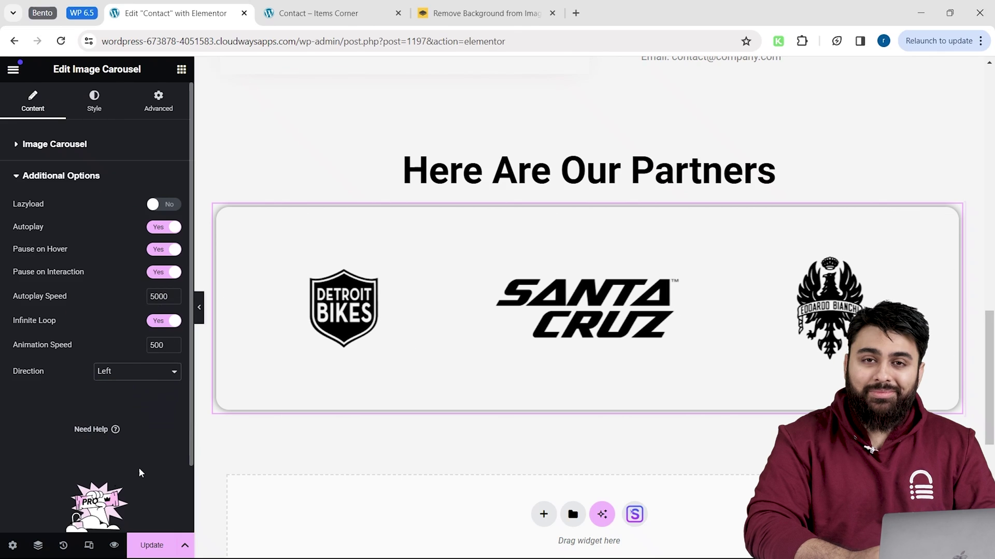
# Switch to the Contact – Items Corner preview tab and scroll down the page
pyautogui.hotkey('ctrl', 'Tab')
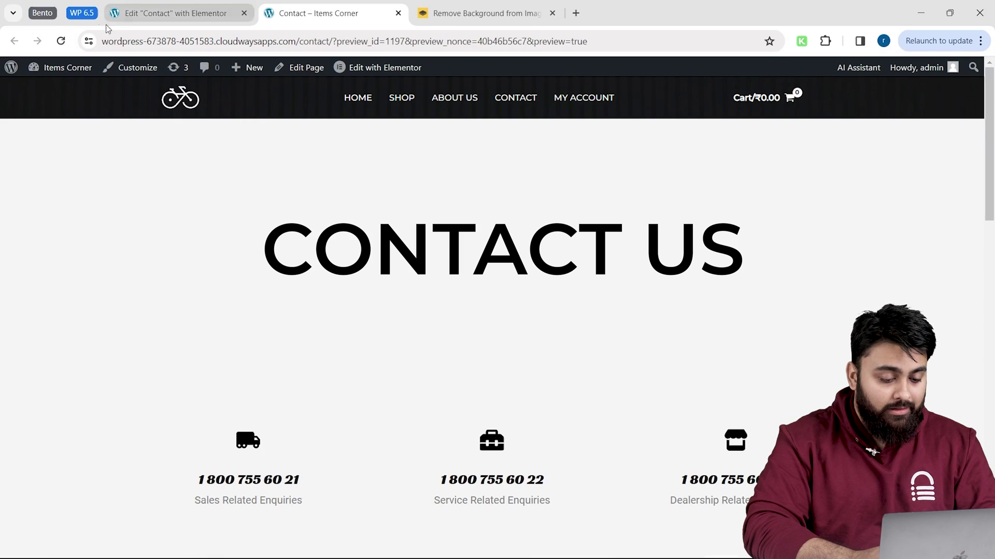
pyautogui.scroll(-15, 316, 226)
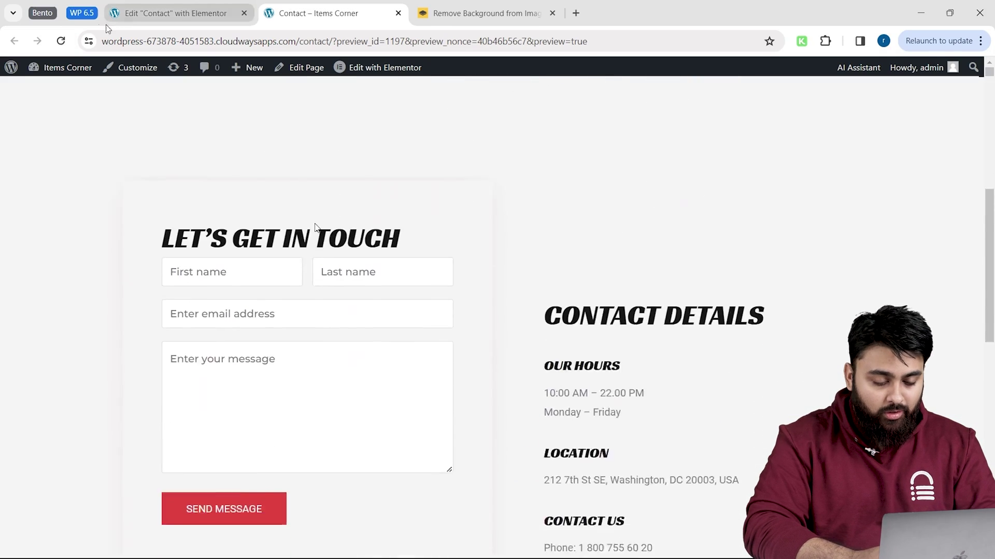